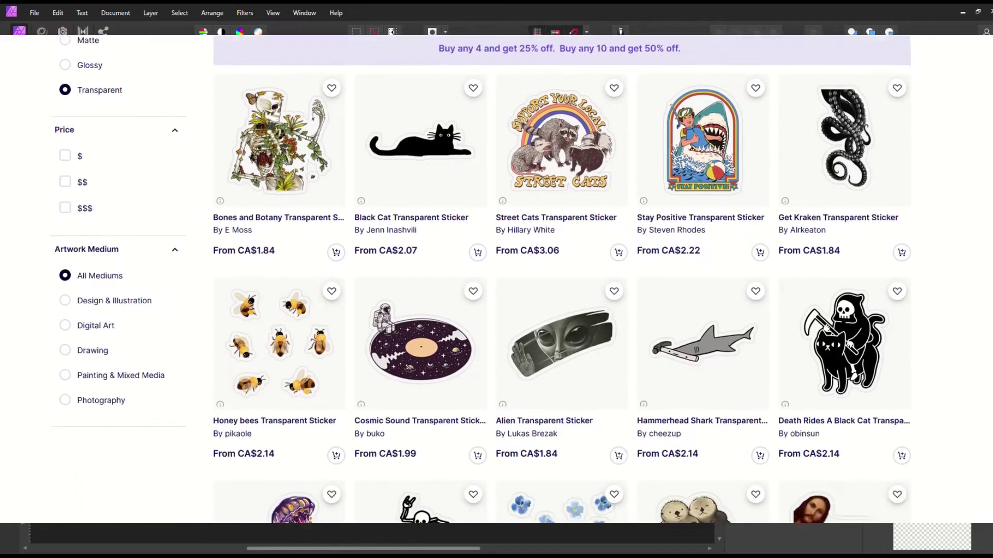
pyautogui.scroll(-6, 496, 279)
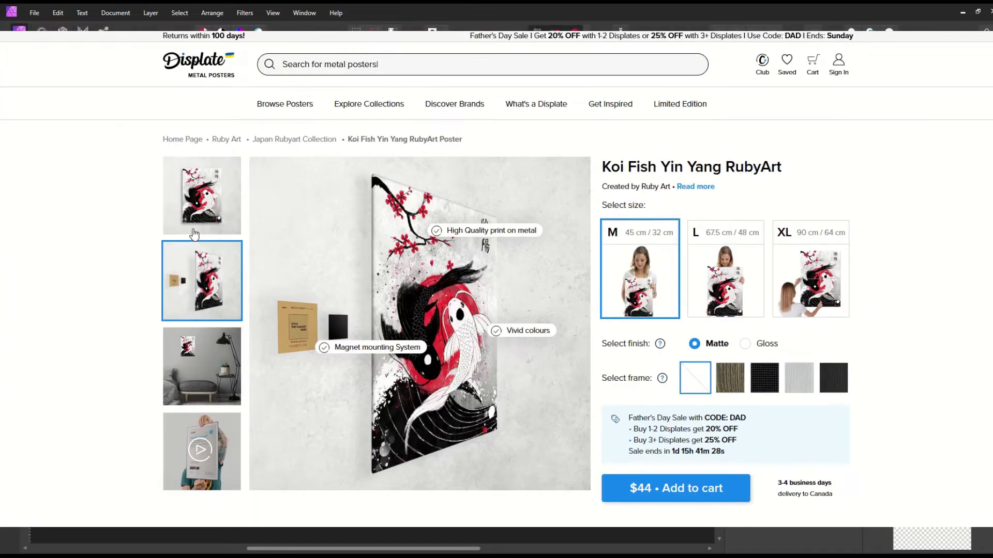
# Scroll past the Redbubble listings and view the Displate Guiding Light poster's magnet-mounted image.
pyautogui.click(194, 222)
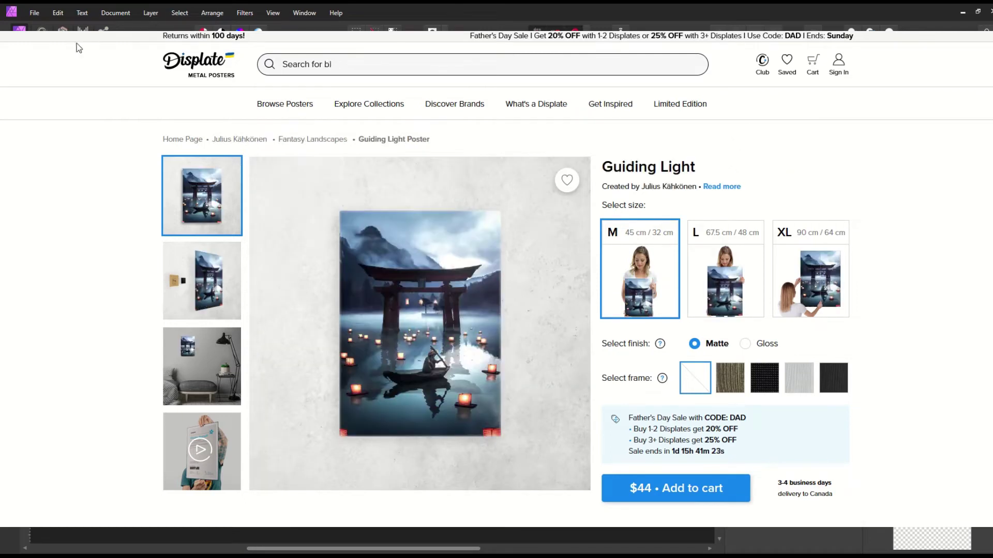
pyautogui.click(207, 315)
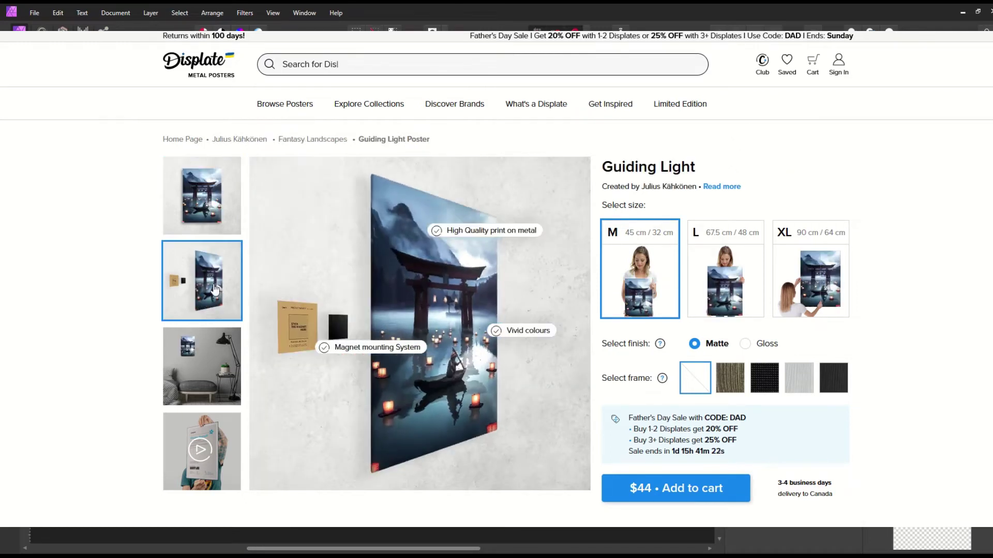
# Return to the Guiding Light poster's main image in the Displate gallery.
pyautogui.click(165, 197)
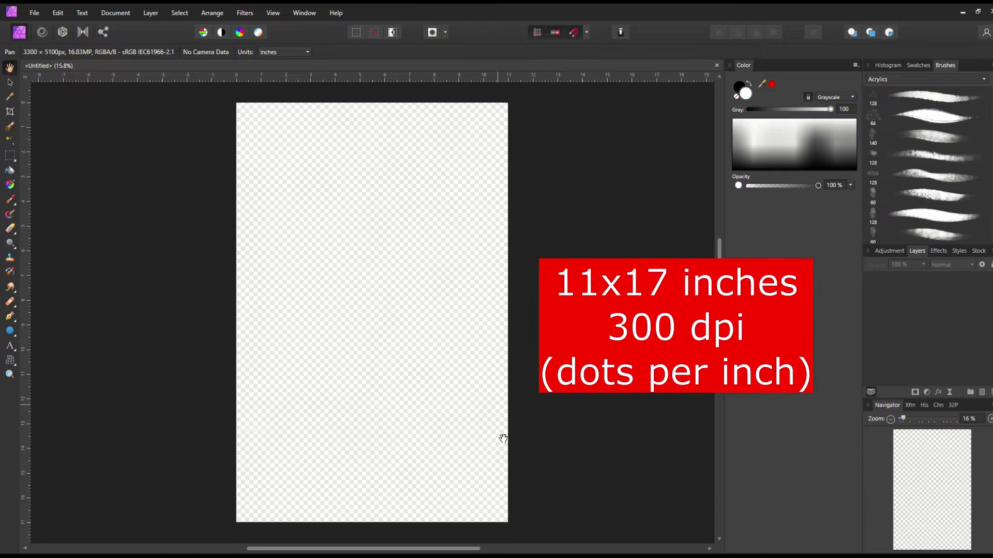
# Place the dainis-graveris couple photo, stretched to fill the page and snapped to centre.
pyautogui.click(37, 10)
pyautogui.click(64, 238)
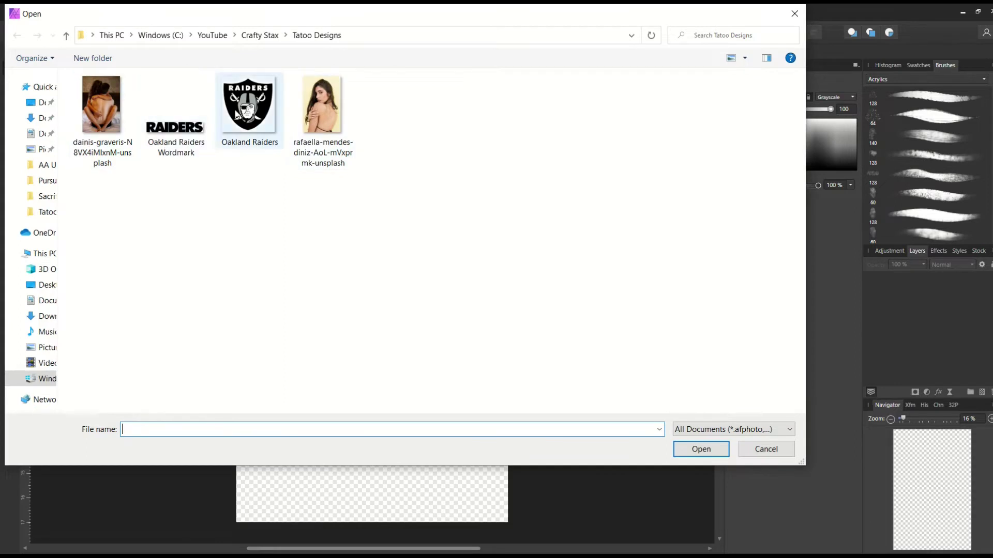
pyautogui.click(102, 119)
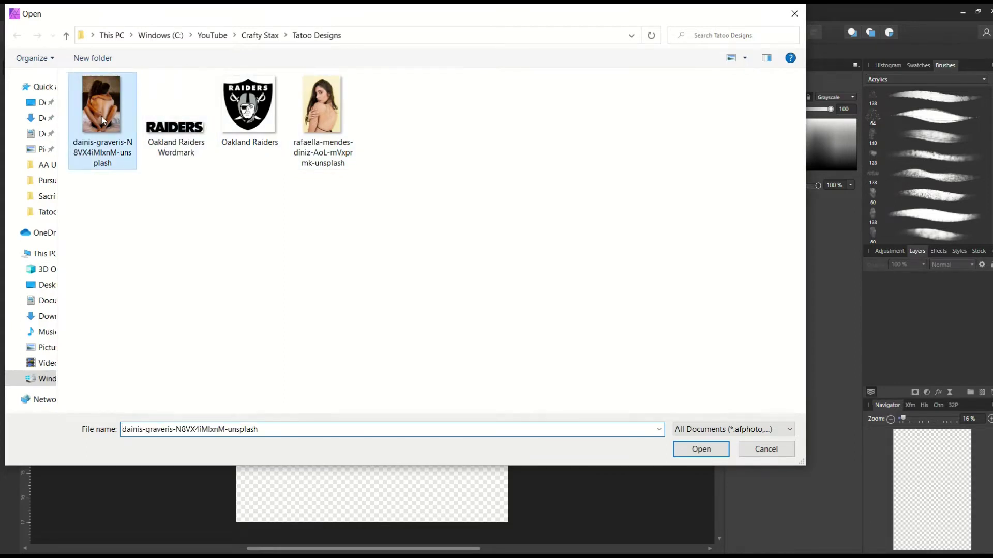
pyautogui.doubleClick(102, 120)
pyautogui.moveTo(241, 109); pyautogui.dragTo(522, 520)
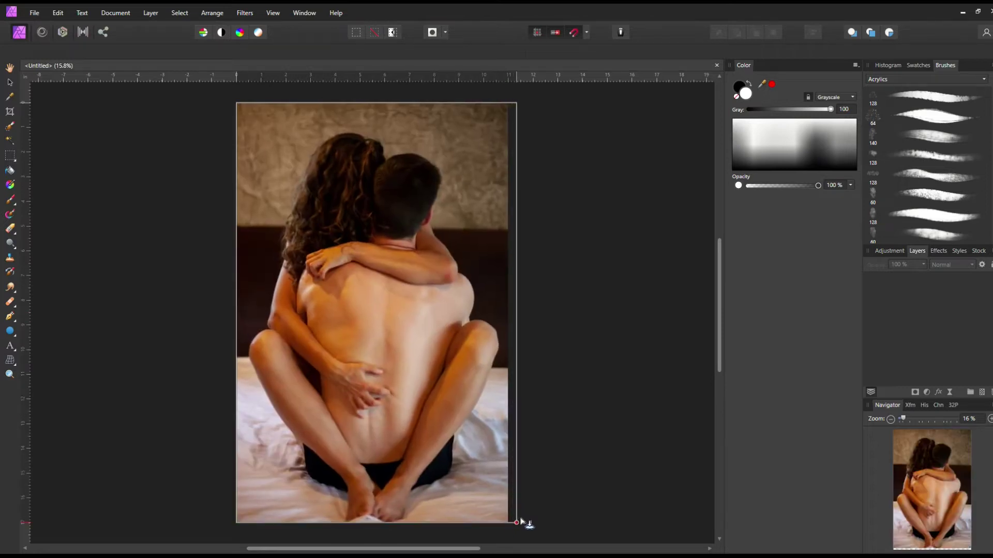
pyautogui.moveTo(398, 332); pyautogui.dragTo(392, 334)
pyautogui.click(174, 325)
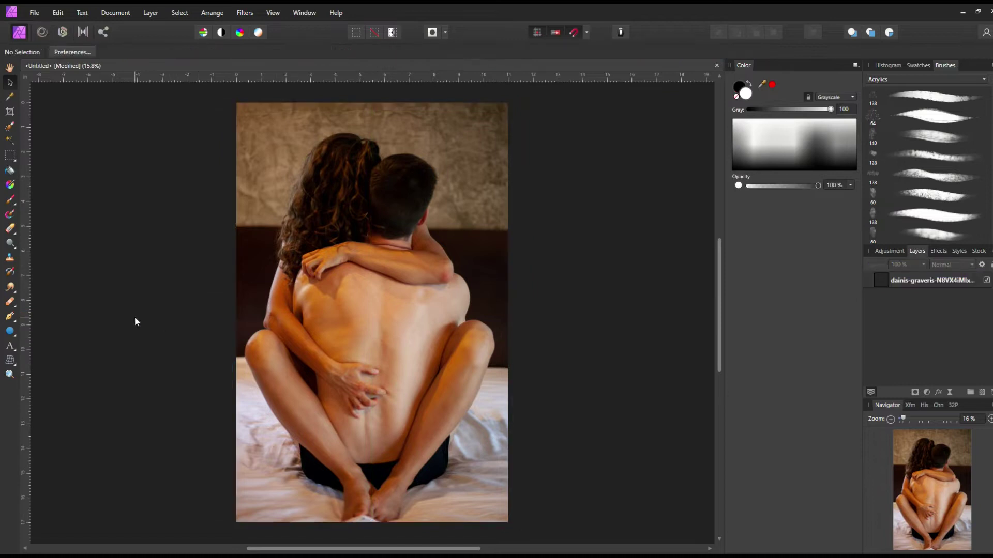
# Place the Oakland Raiders shield logo over the photo and size its box.
pyautogui.click(35, 12)
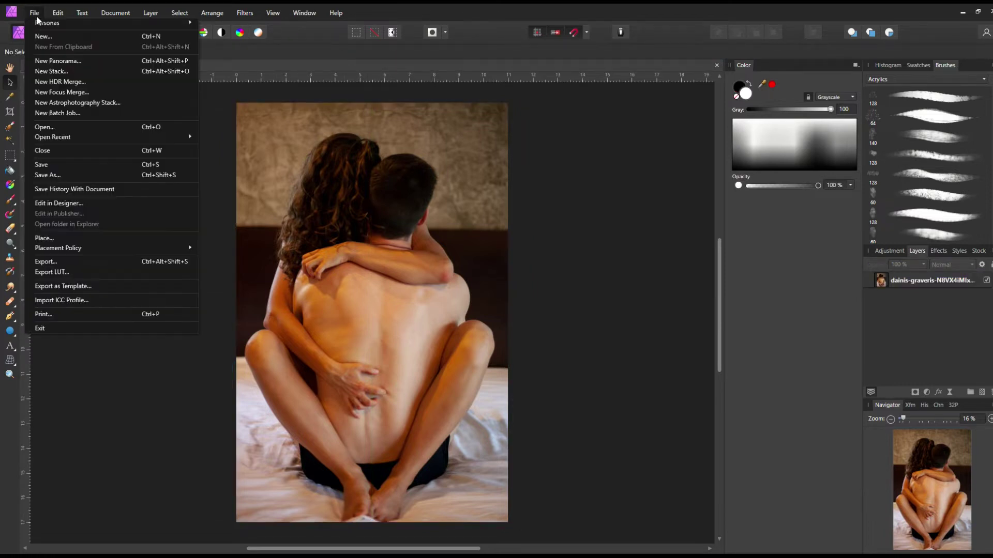
pyautogui.click(40, 244)
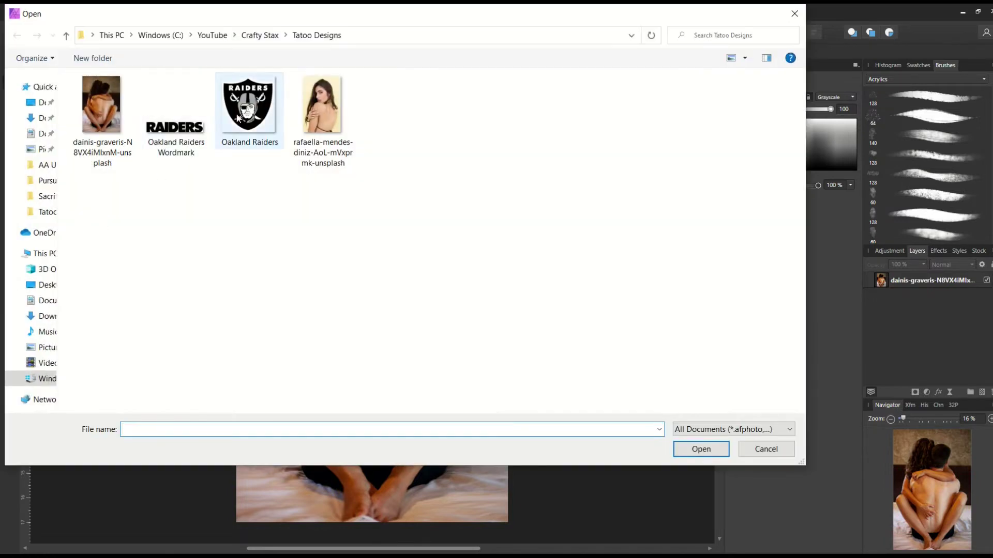
pyautogui.doubleClick(249, 106)
pyautogui.moveTo(274, 206); pyautogui.dragTo(381, 337)
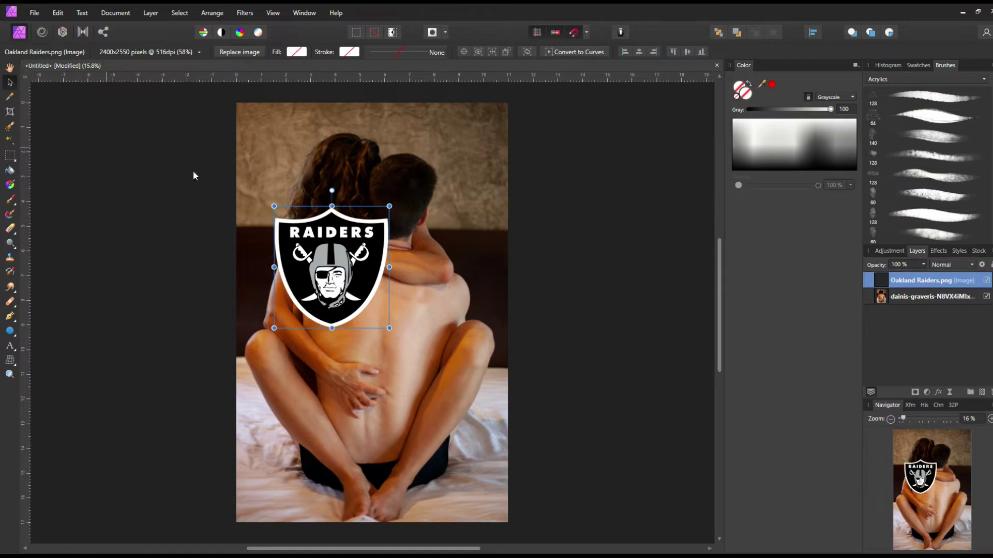
# Move the Raiders shield down onto the middle of the man's bare back.
pyautogui.moveTo(318, 262); pyautogui.dragTo(369, 342)
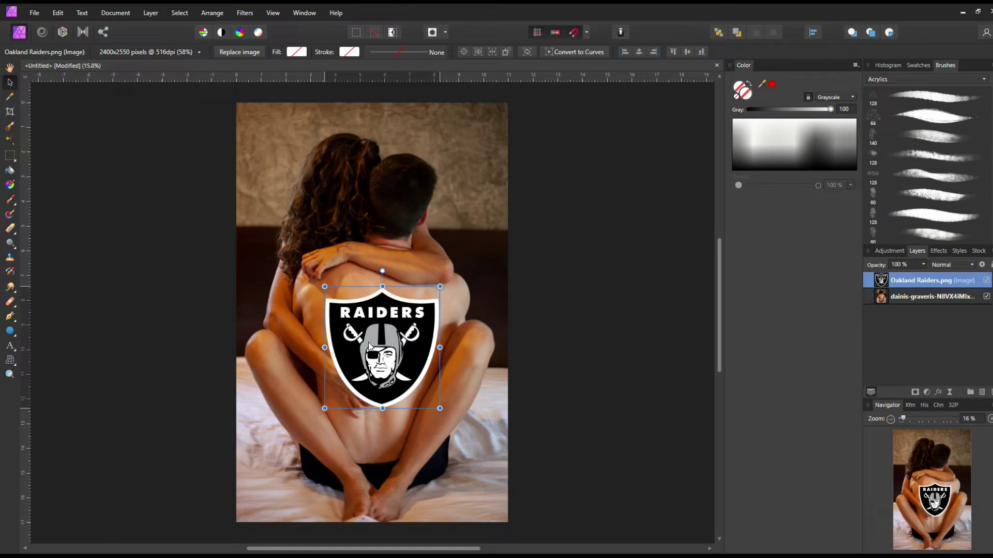
pyautogui.click(9, 68)
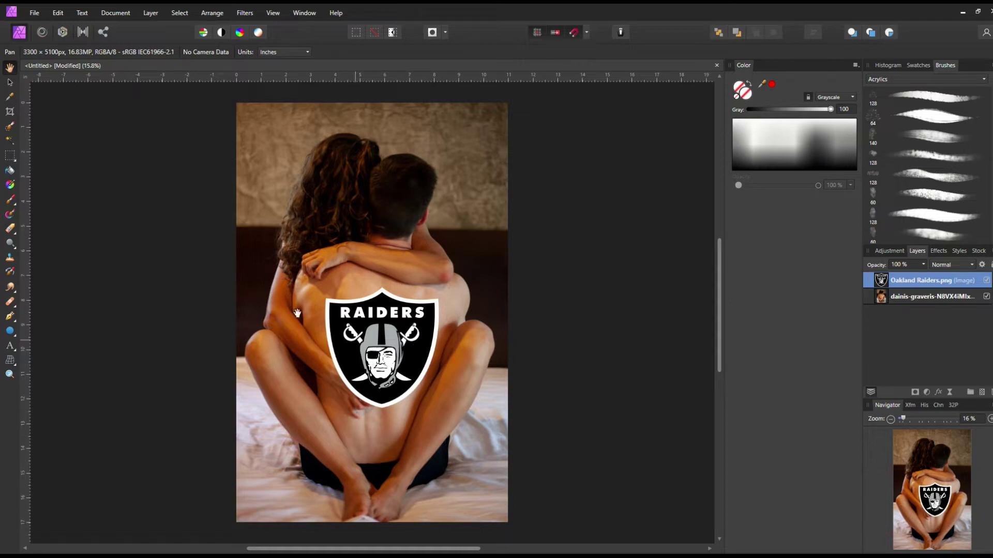
pyautogui.click(10, 81)
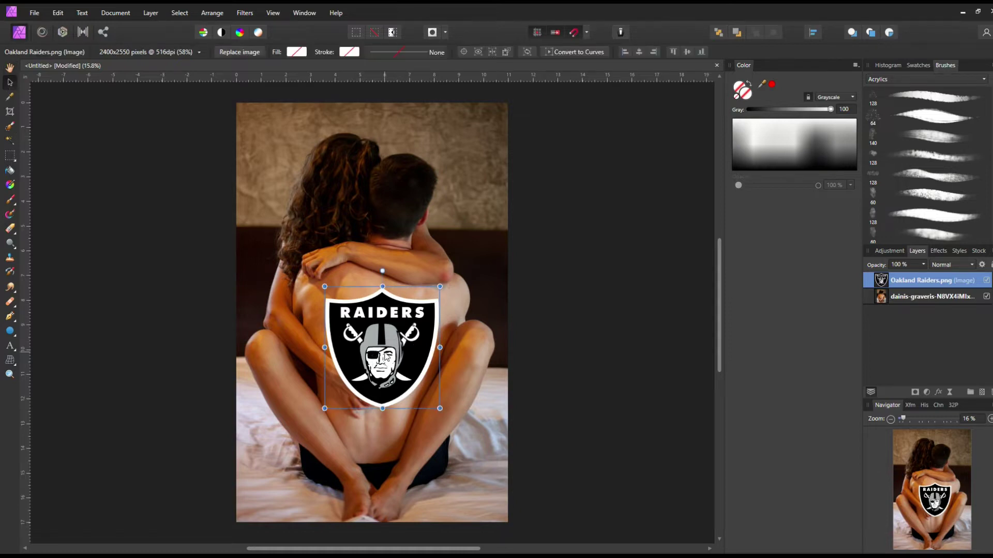
pyautogui.moveTo(383, 355); pyautogui.dragTo(387, 357)
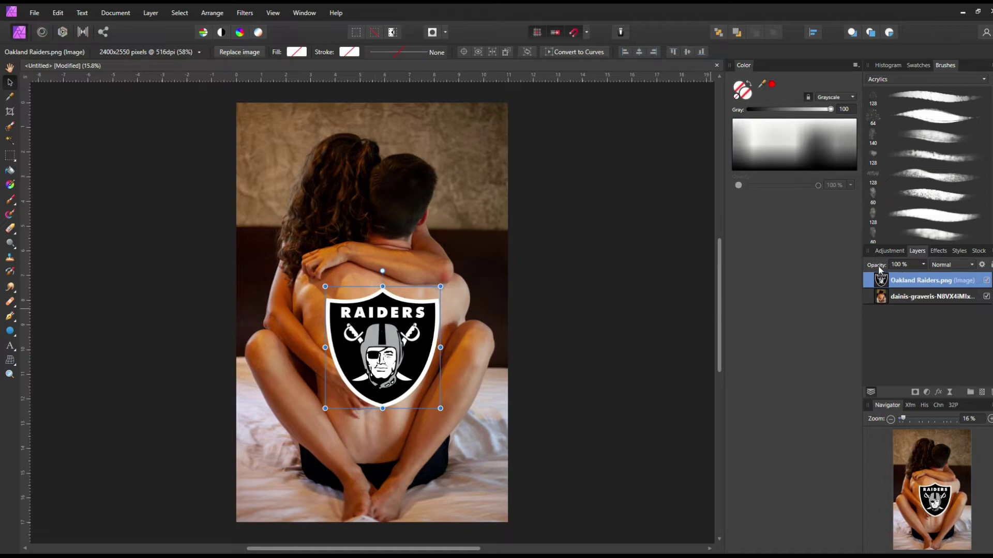
# Set the Raiders logo layer's blend mode to Multiply and zoom in on it.
pyautogui.click(968, 266)
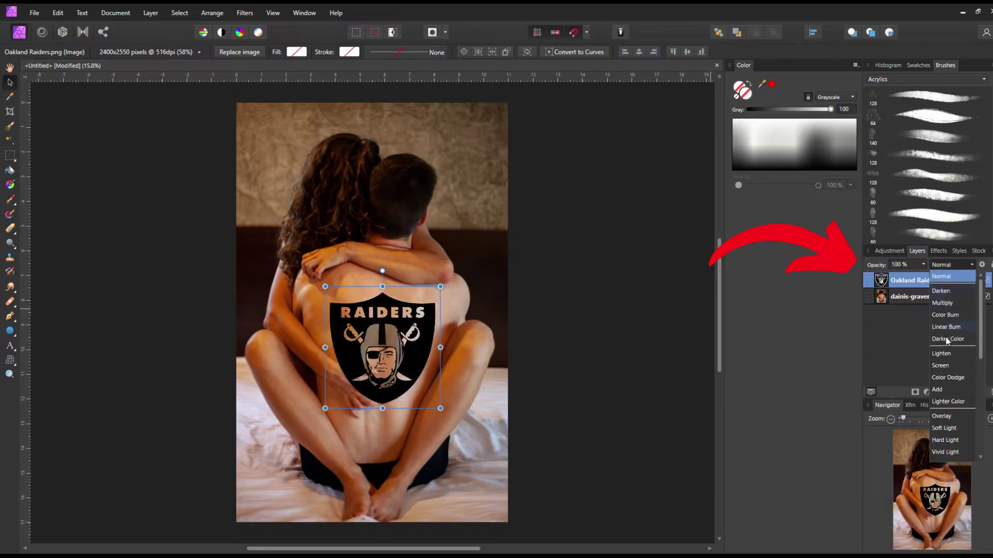
pyautogui.click(832, 303)
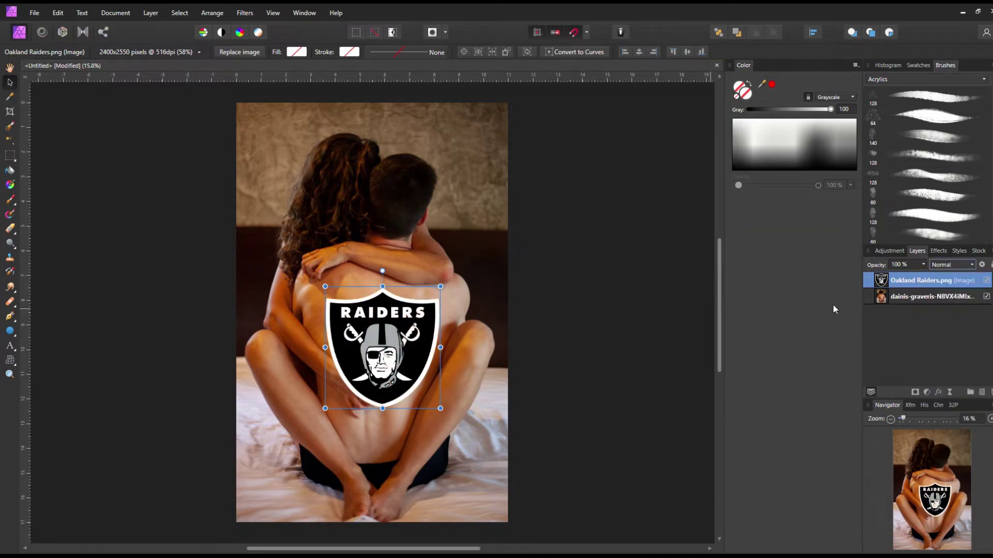
pyautogui.click(935, 266)
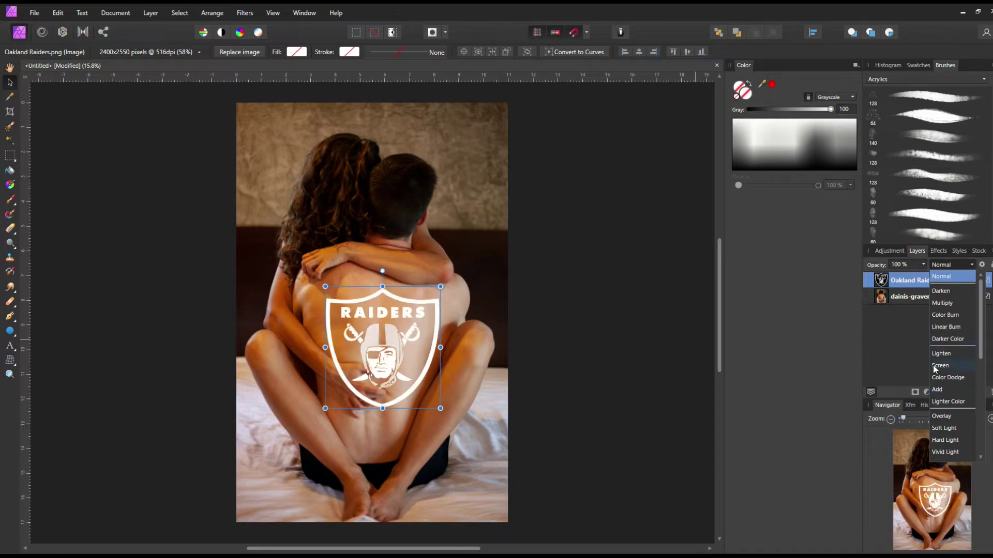
pyautogui.click(942, 302)
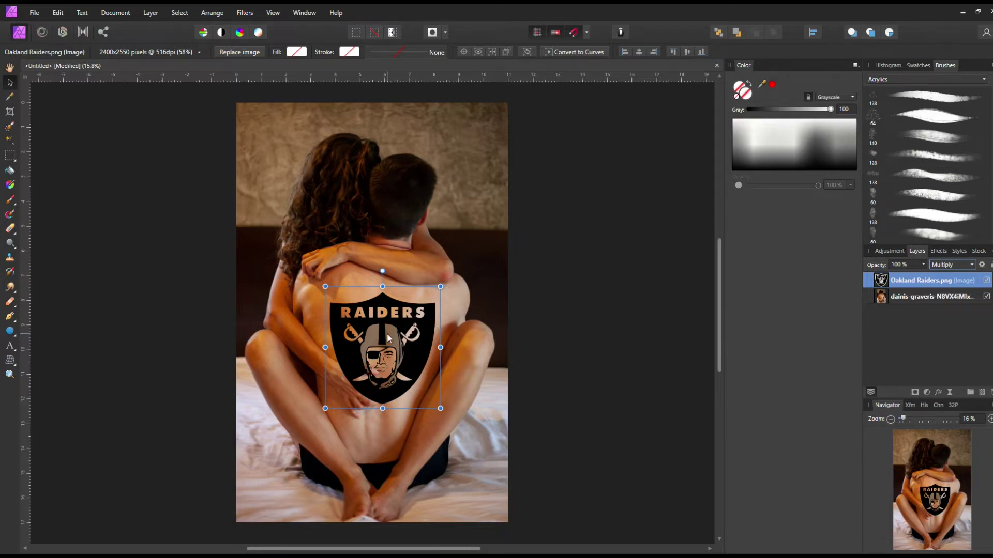
pyautogui.scroll(5, 387, 333)
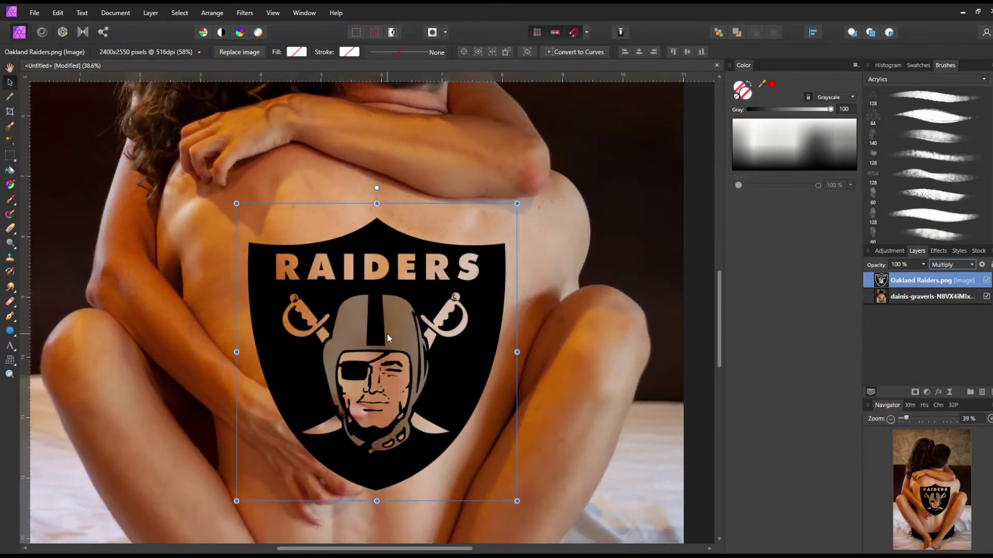
pyautogui.scroll(-2, 386, 333)
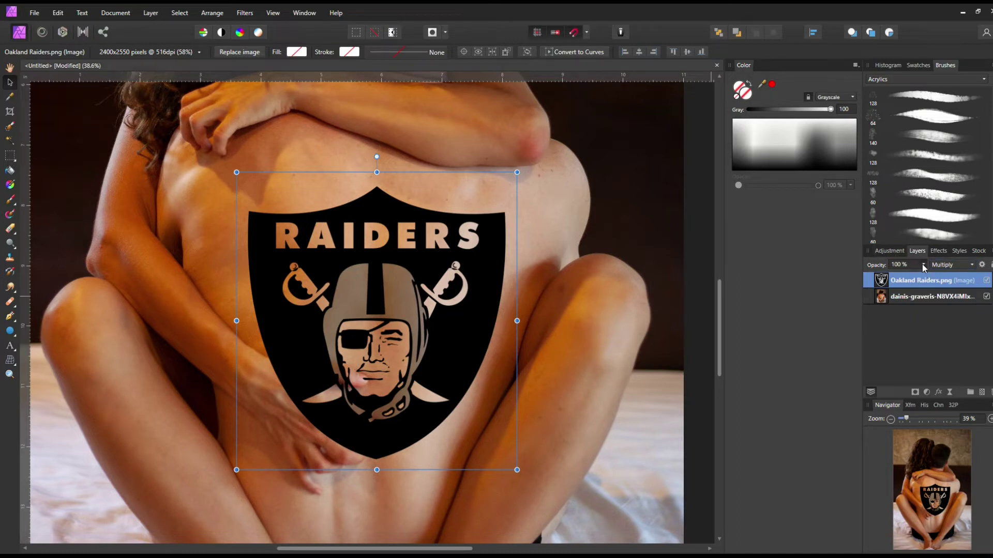
# Drop the Raiders logo layer opacity to 50%, then slide it down to 18%.
pyautogui.click(898, 264)
pyautogui.write('50')
pyautogui.press('Return')
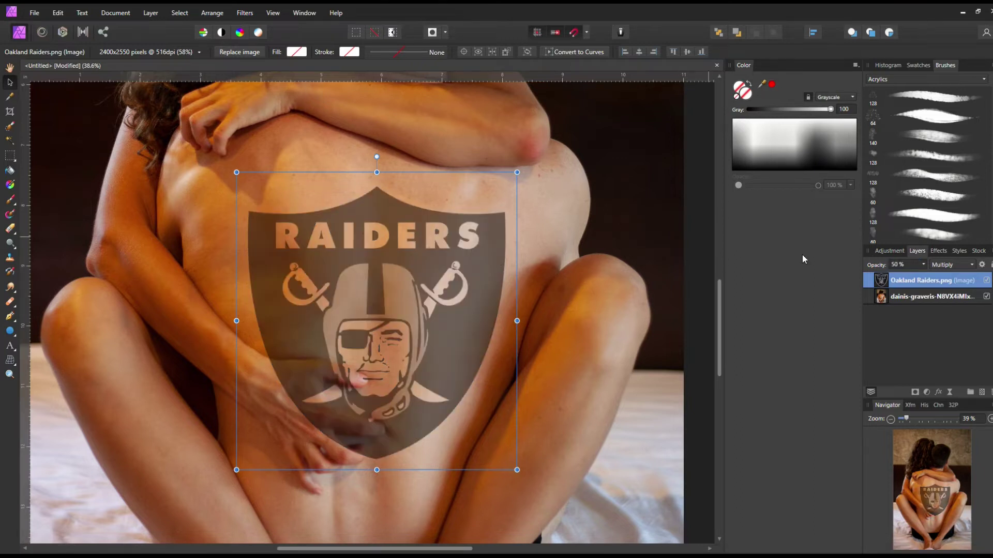
pyautogui.click(922, 264)
pyautogui.moveTo(925, 276); pyautogui.dragTo(901, 286)
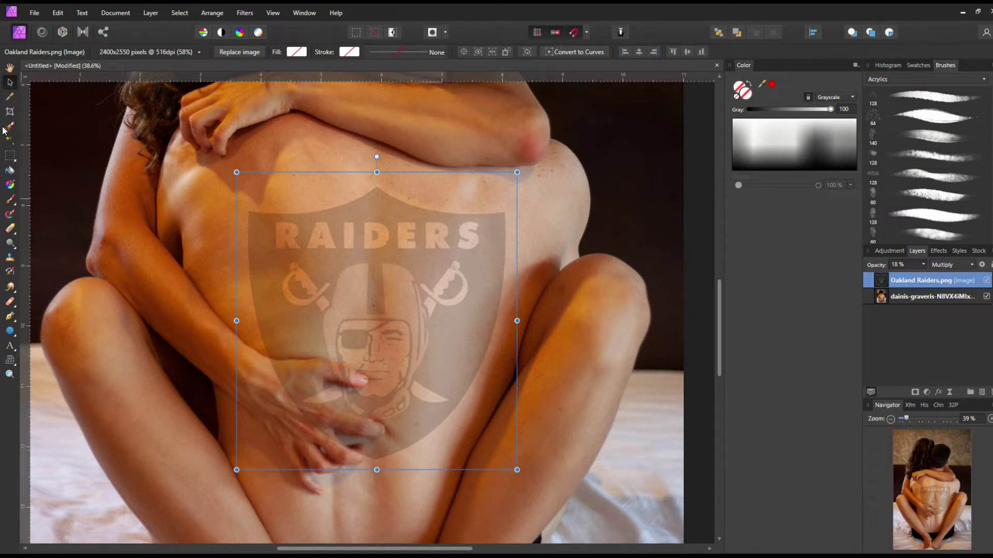
pyautogui.click(11, 229)
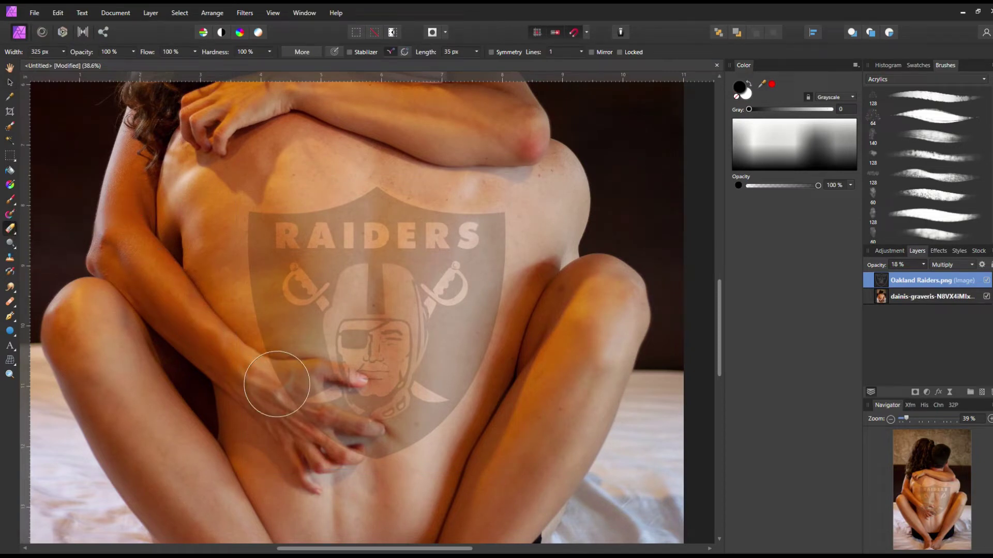
pyautogui.click(63, 52)
pyautogui.moveTo(33, 63); pyautogui.dragTo(40, 63)
pyautogui.scroll(3, 263, 365)
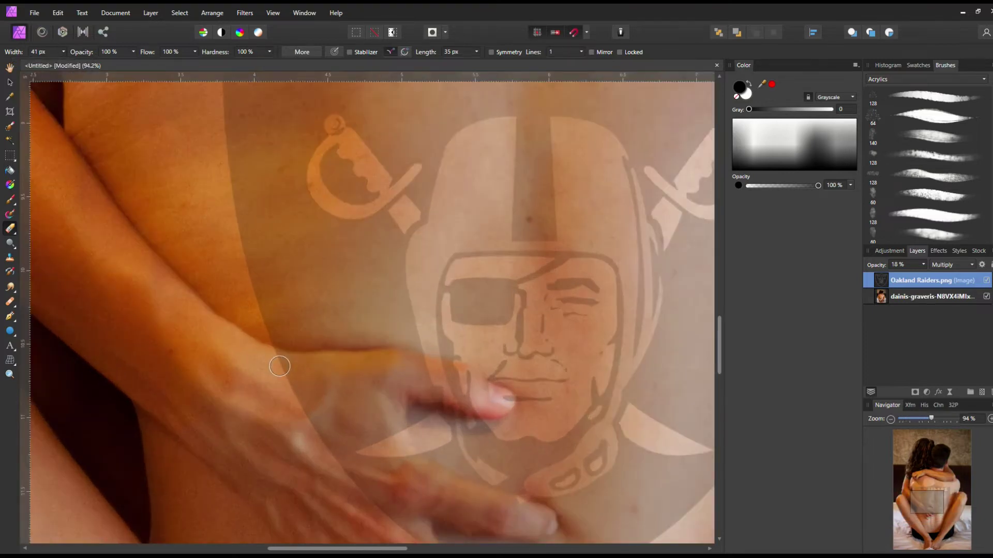
pyautogui.scroll(-3, 283, 366)
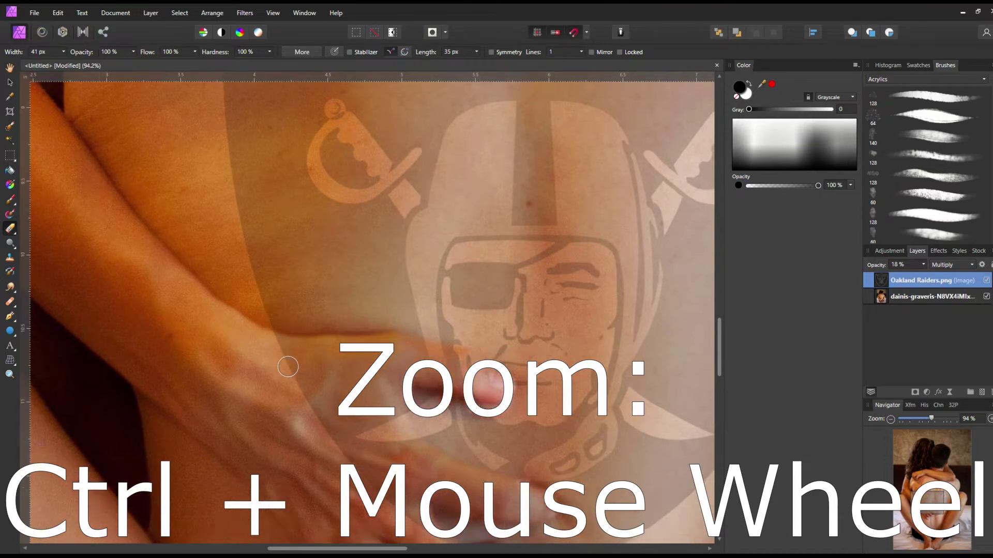
pyautogui.scroll(-4, 288, 367)
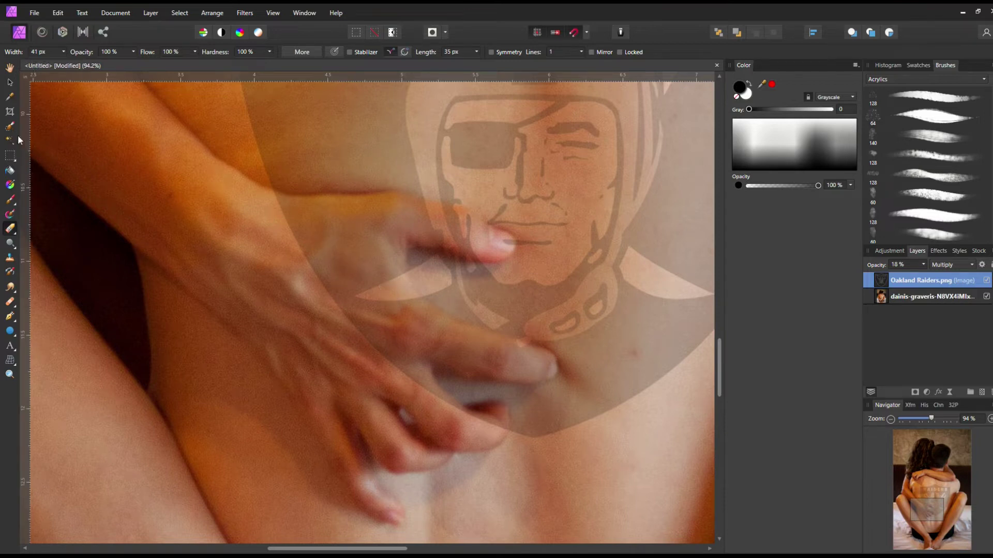
# Set the Erase Brush to 0% hardness and 57 px width, undoing test strokes.
pyautogui.click(133, 52)
pyautogui.click(270, 52)
pyautogui.moveTo(269, 63); pyautogui.dragTo(183, 71)
pyautogui.moveTo(299, 162); pyautogui.dragTo(381, 277)
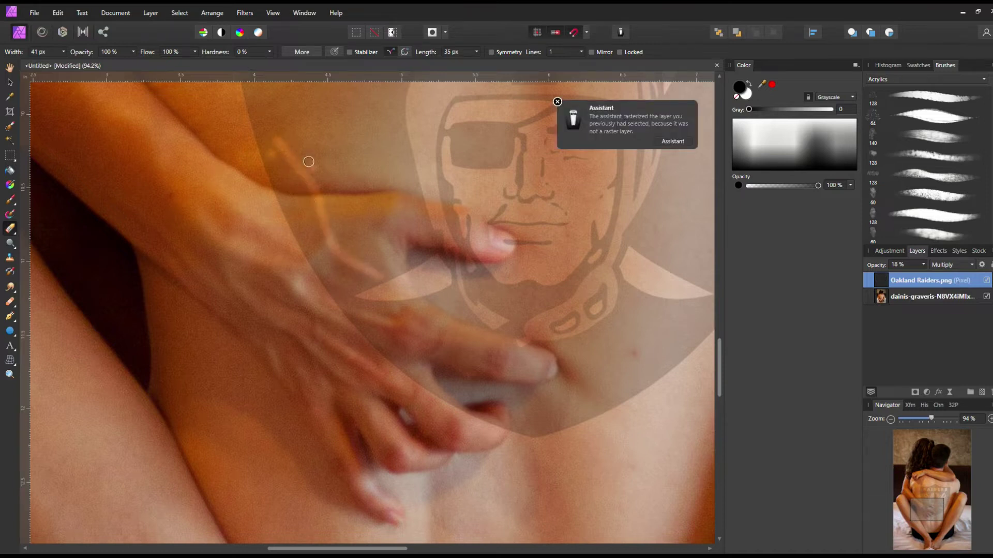
pyautogui.hotkey('ctrl', 'z')
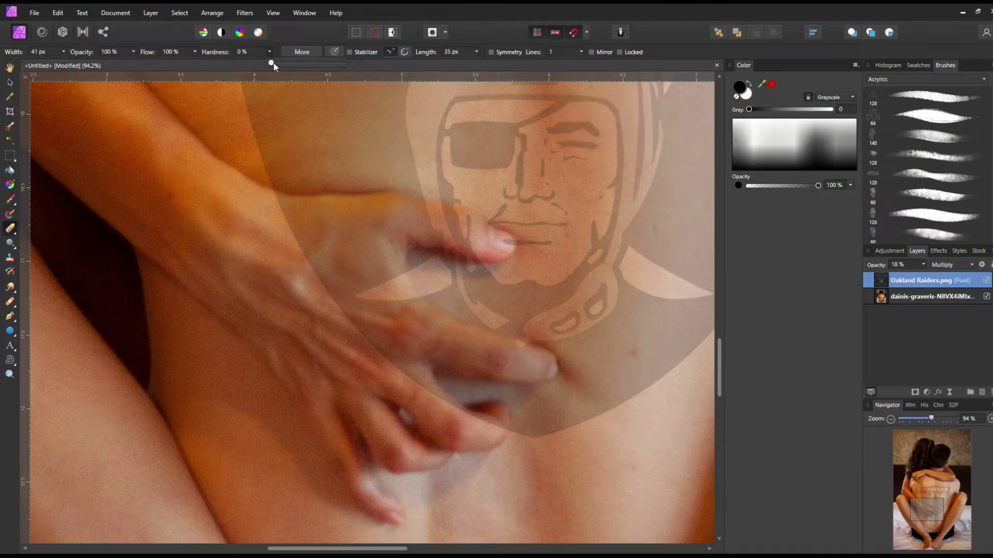
pyautogui.click(64, 53)
pyautogui.click(299, 244)
pyautogui.hotkey('ctrl', 'z')
# Erase the logo over the upper fingers, undoing strokes that went too far.
pyautogui.moveTo(266, 203); pyautogui.dragTo(466, 235)
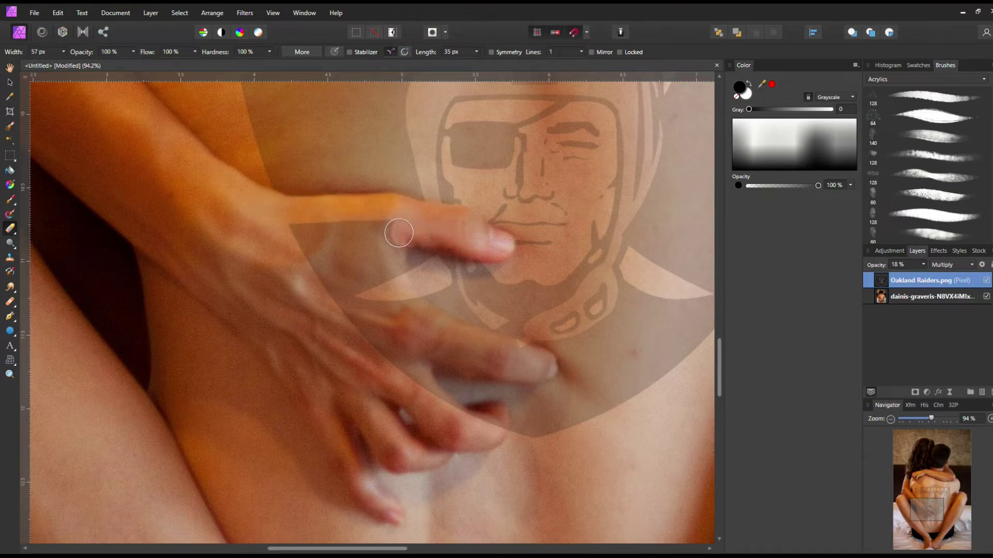
pyautogui.moveTo(399, 234)
pyautogui.mouseDown()
pyautogui.moveTo(396, 279)
pyautogui.moveTo(429, 318)
pyautogui.moveTo(518, 356)
pyautogui.moveTo(591, 356)
pyautogui.mouseUp()
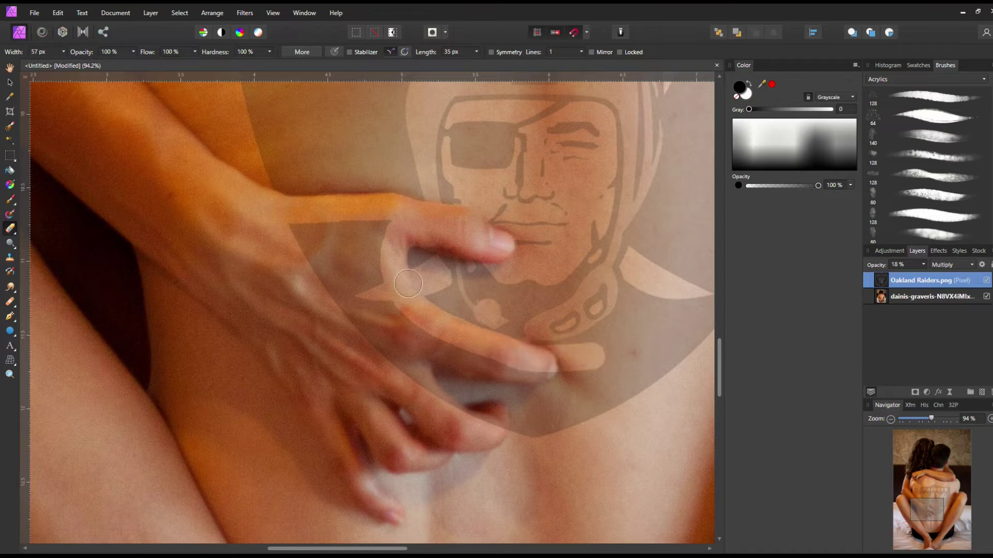
pyautogui.click(62, 15)
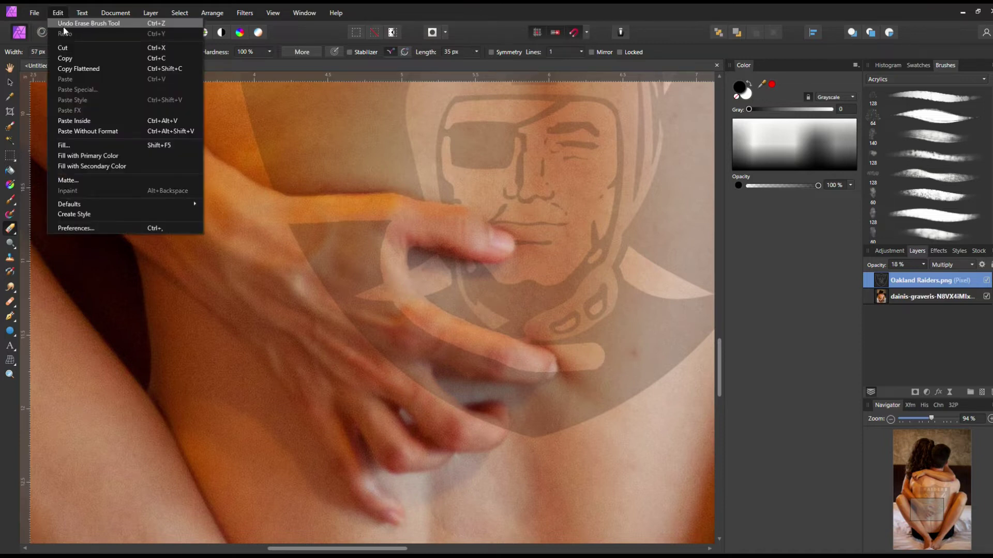
pyautogui.click(65, 25)
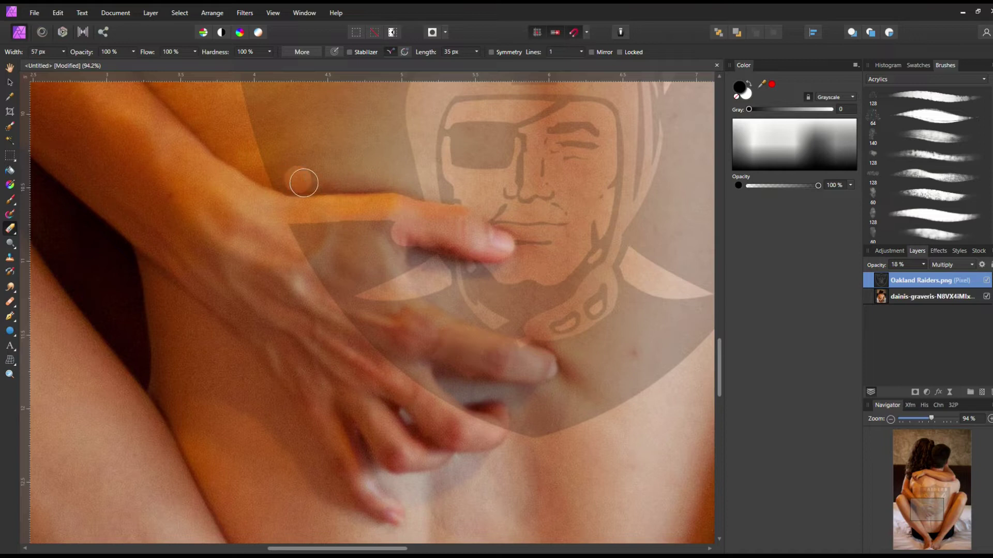
pyautogui.moveTo(447, 332); pyautogui.dragTo(461, 336)
pyautogui.hotkey('ctrl', 'z')
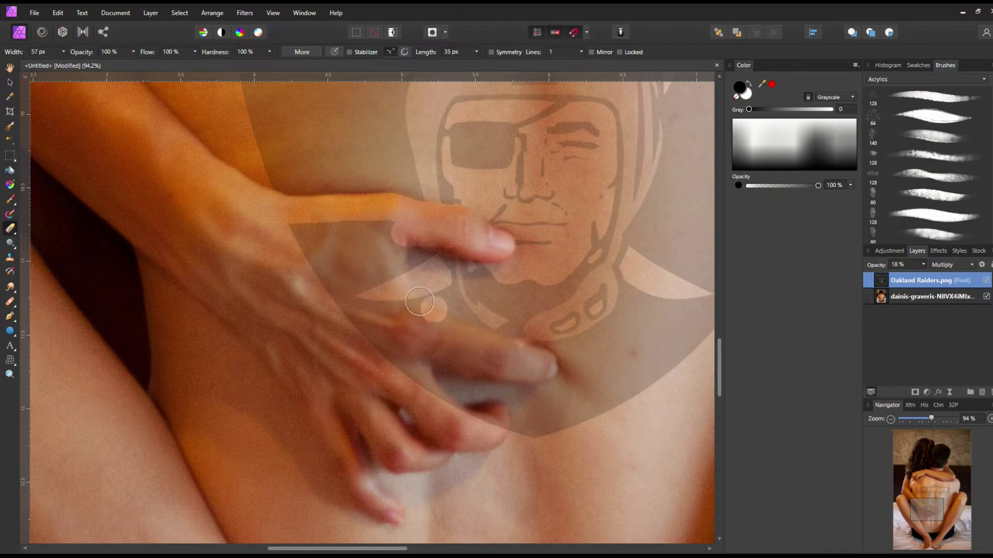
# Soft-erase the logo along the lower finger and fingertip edges.
pyautogui.click(470, 292)
pyautogui.moveTo(411, 222)
pyautogui.mouseDown()
pyautogui.moveTo(392, 240)
pyautogui.moveTo(417, 295)
pyautogui.mouseUp()
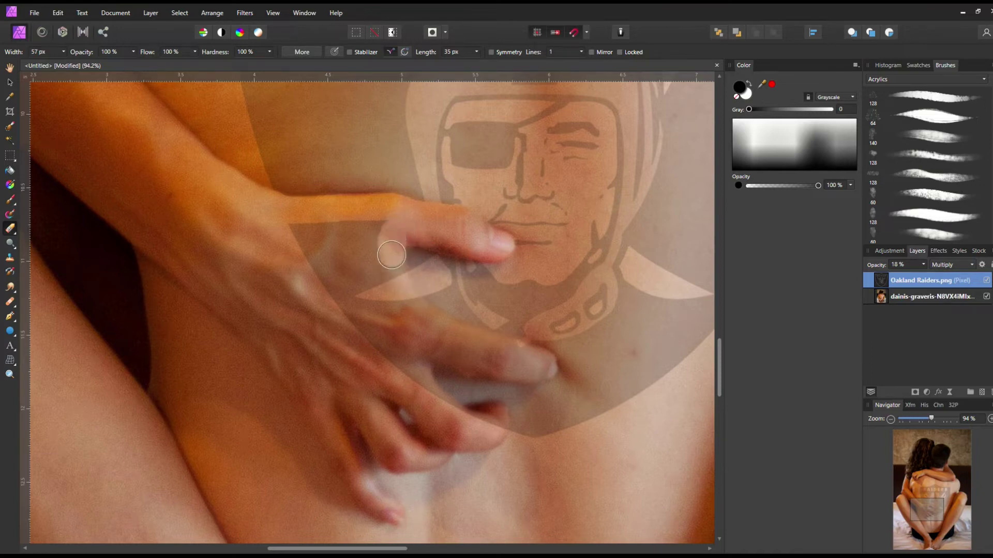
pyautogui.moveTo(393, 268)
pyautogui.mouseDown()
pyautogui.moveTo(402, 295)
pyautogui.moveTo(455, 335)
pyautogui.mouseUp()
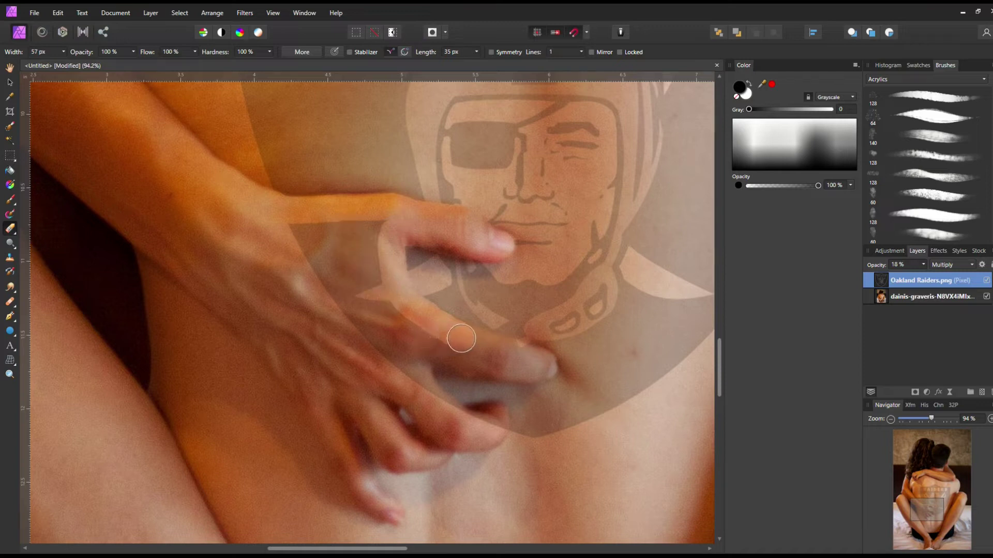
pyautogui.moveTo(463, 338)
pyautogui.mouseDown()
pyautogui.moveTo(547, 368)
pyautogui.moveTo(456, 354)
pyautogui.moveTo(450, 367)
pyautogui.mouseUp()
pyautogui.scroll(5, 450, 370)
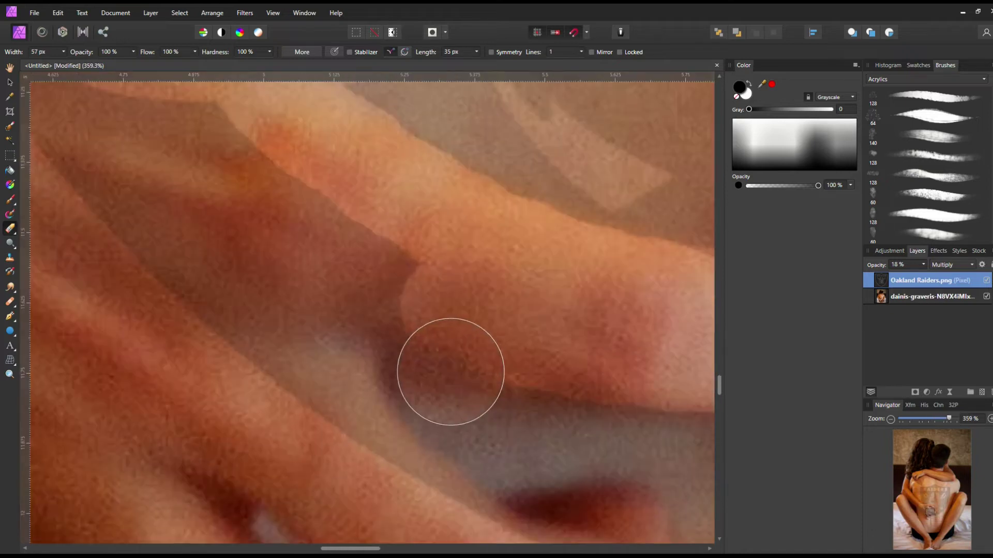
pyautogui.moveTo(456, 311)
pyautogui.mouseDown()
pyautogui.moveTo(365, 312)
pyautogui.moveTo(334, 340)
pyautogui.moveTo(330, 405)
pyautogui.moveTo(381, 477)
pyautogui.moveTo(326, 398)
pyautogui.moveTo(276, 379)
pyautogui.moveTo(347, 409)
pyautogui.moveTo(386, 440)
pyautogui.moveTo(450, 429)
pyautogui.moveTo(440, 468)
pyautogui.mouseUp()
# Erase the logo across the left hand's fingers.
pyautogui.scroll(-4, 275, 379)
pyautogui.scroll(-5, 440, 468)
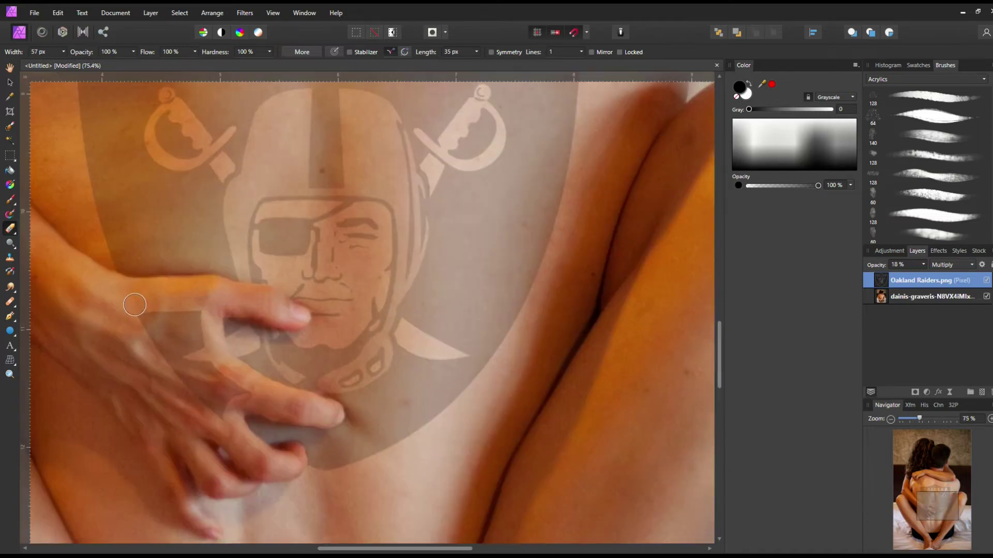
pyautogui.moveTo(166, 355)
pyautogui.mouseDown()
pyautogui.moveTo(221, 413)
pyautogui.moveTo(237, 399)
pyautogui.moveTo(196, 322)
pyautogui.moveTo(148, 314)
pyautogui.moveTo(169, 315)
pyautogui.moveTo(192, 339)
pyautogui.moveTo(196, 369)
pyautogui.moveTo(215, 393)
pyautogui.moveTo(152, 322)
pyautogui.mouseUp()
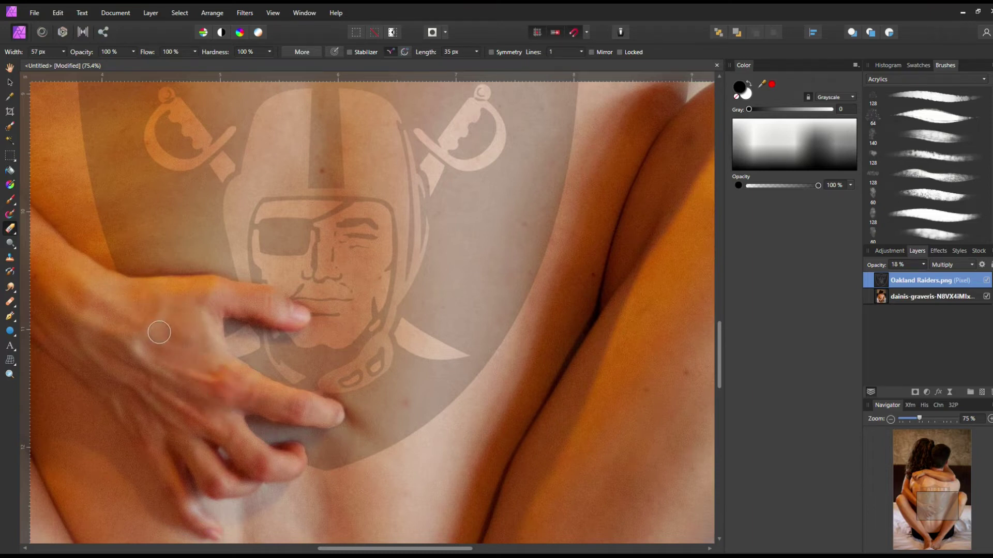
pyautogui.scroll(-5, 155, 333)
# Raise the Oakland Raiders layer opacity to 100%, then settle it at about 75%.
pyautogui.scroll(-1, 155, 336)
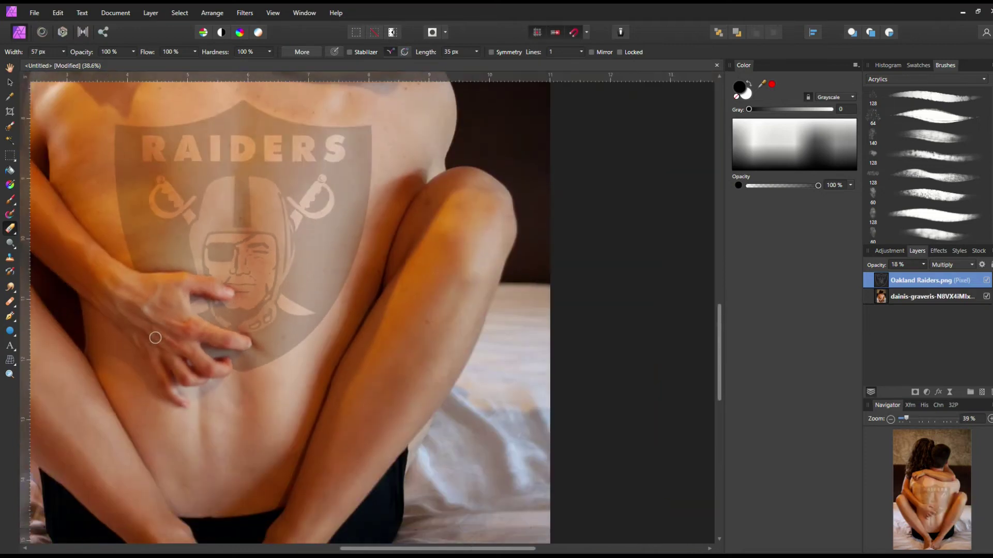
pyautogui.scroll(-2, 157, 332)
pyautogui.scroll(4, 149, 316)
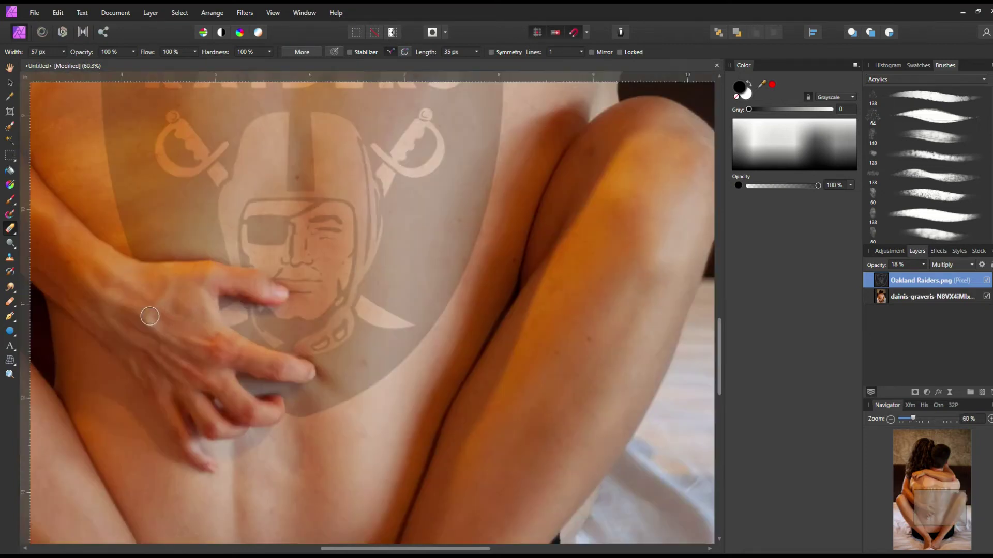
pyautogui.click(9, 83)
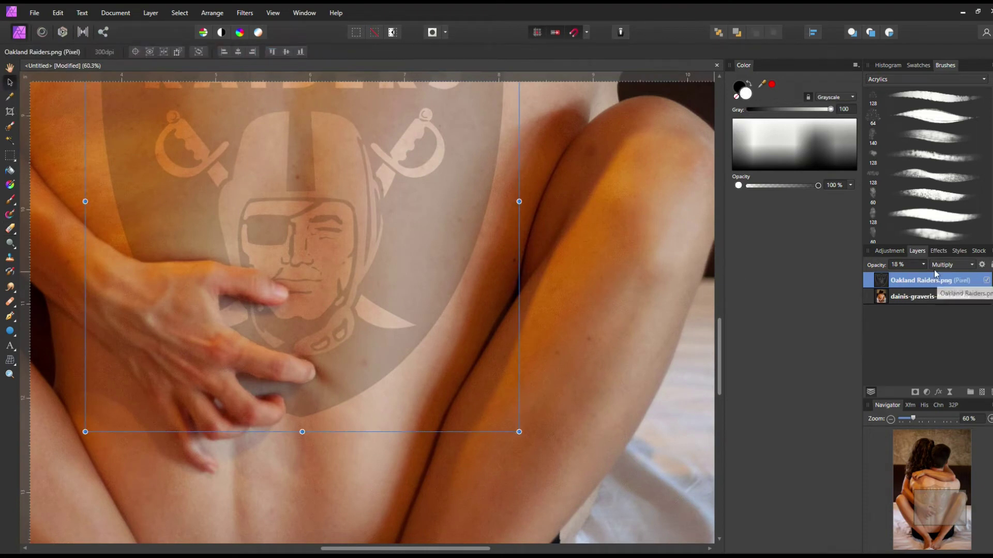
pyautogui.click(922, 264)
pyautogui.moveTo(927, 275); pyautogui.dragTo(984, 275)
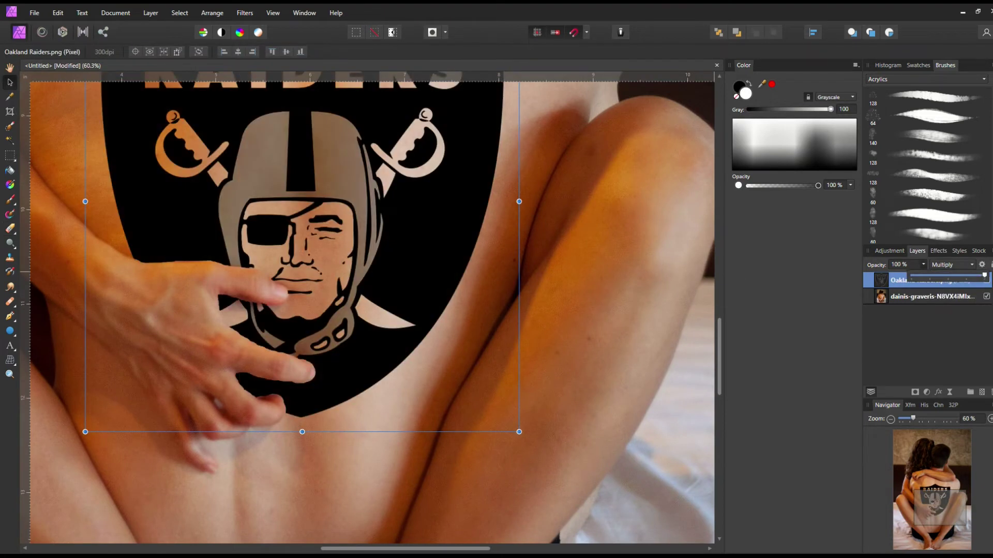
pyautogui.scroll(3, 265, 228)
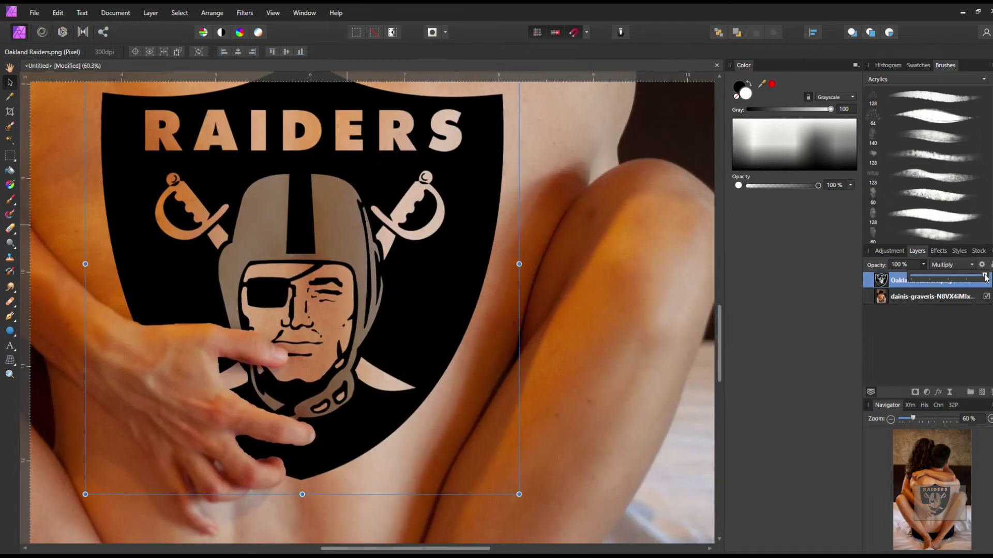
pyautogui.moveTo(981, 280); pyautogui.dragTo(972, 284)
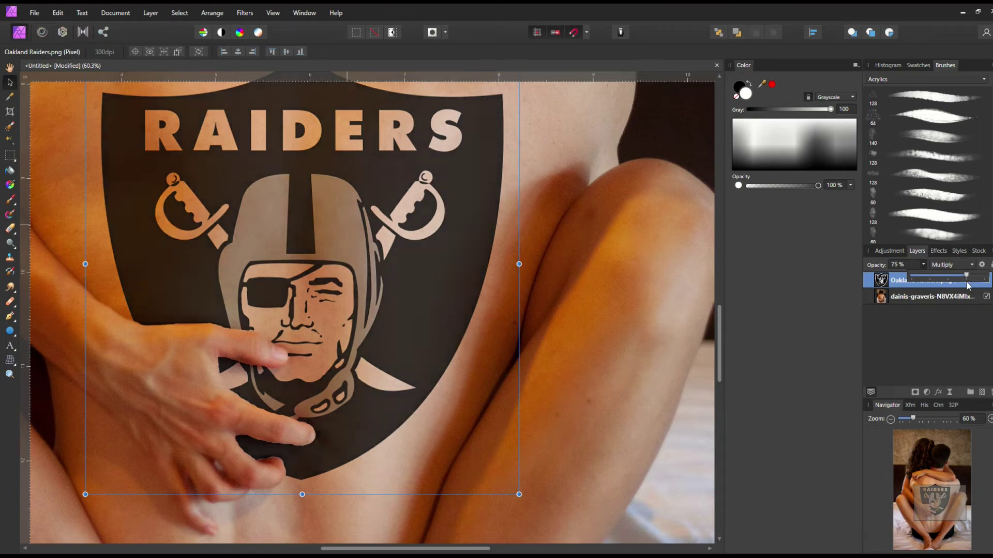
# Switch to the Hand tool and zoom out of the composition.
pyautogui.scroll(-5, 302, 253)
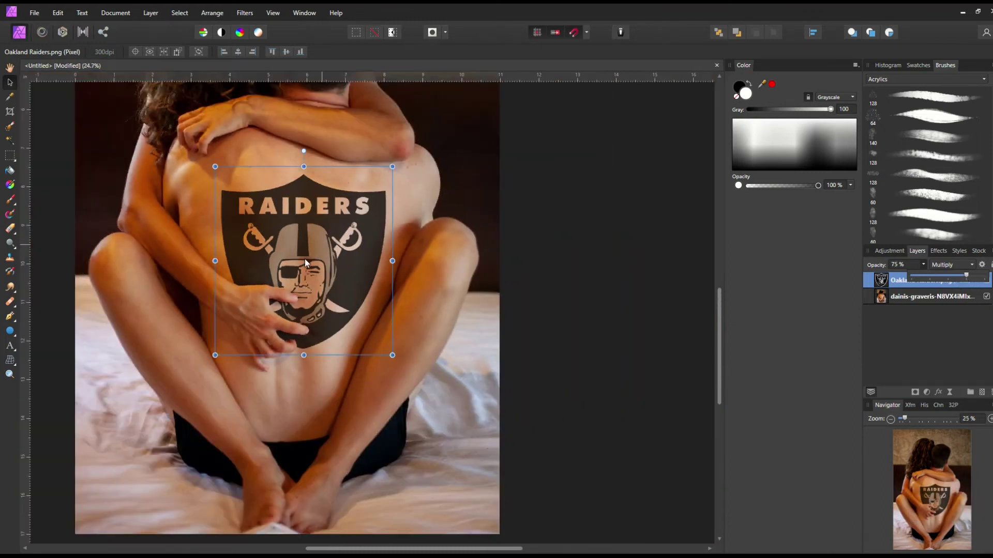
pyautogui.click(10, 70)
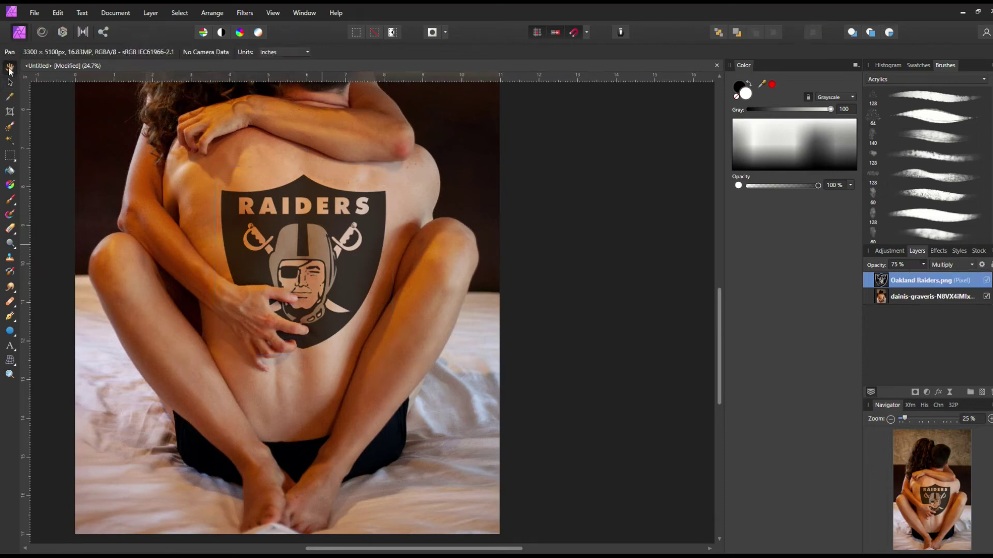
pyautogui.scroll(4, 552, 312)
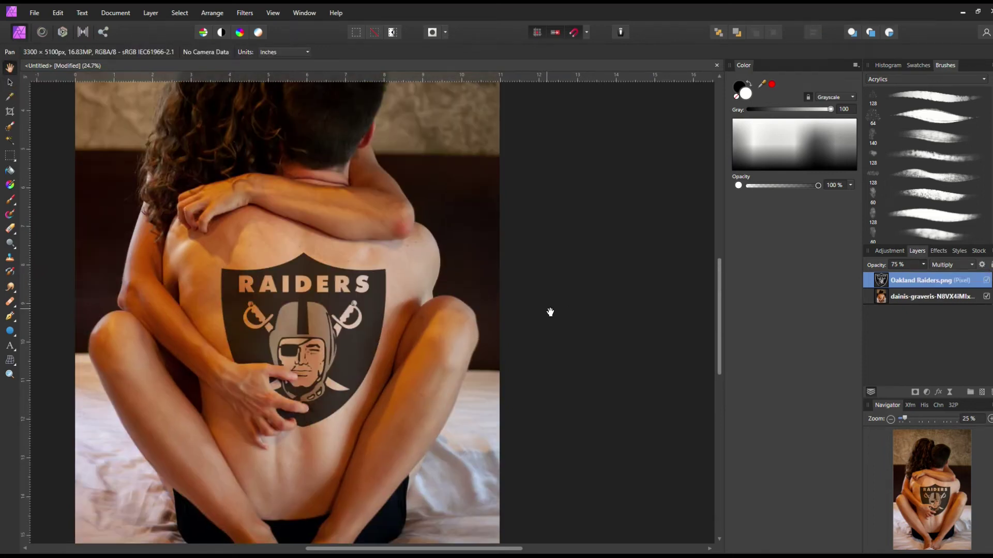
pyautogui.scroll(-2, 486, 317)
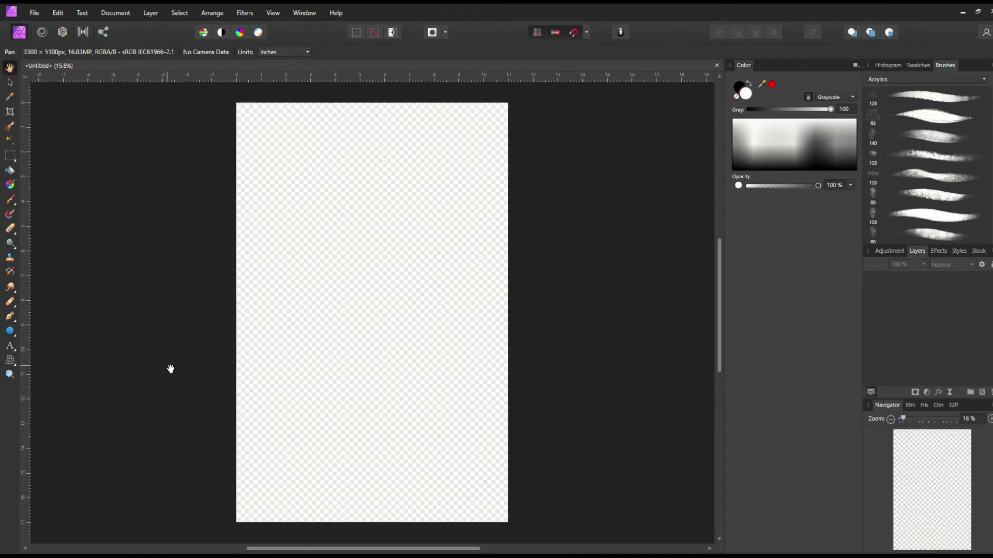
# Place the woman's photo to fill the new canvas, then deselect it.
pyautogui.click(37, 14)
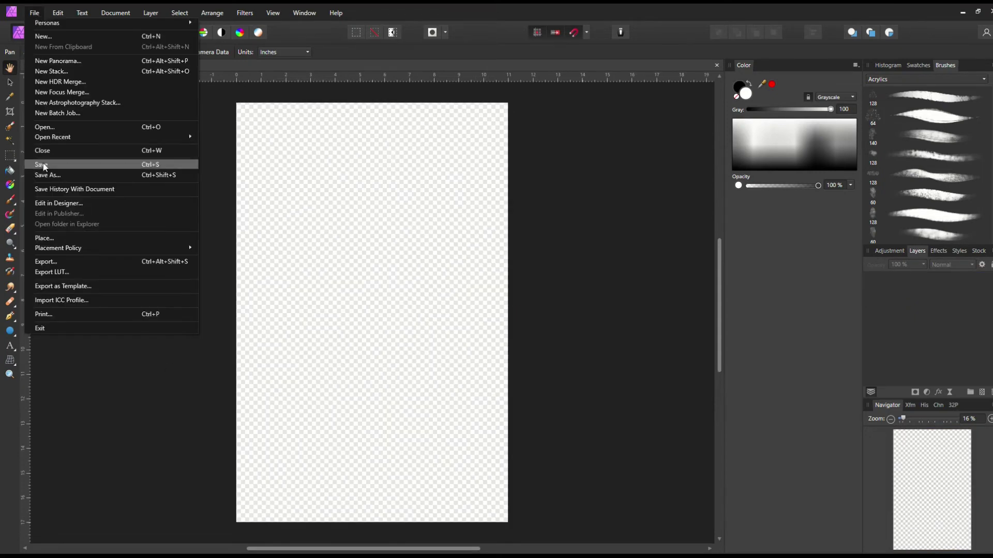
pyautogui.click(66, 236)
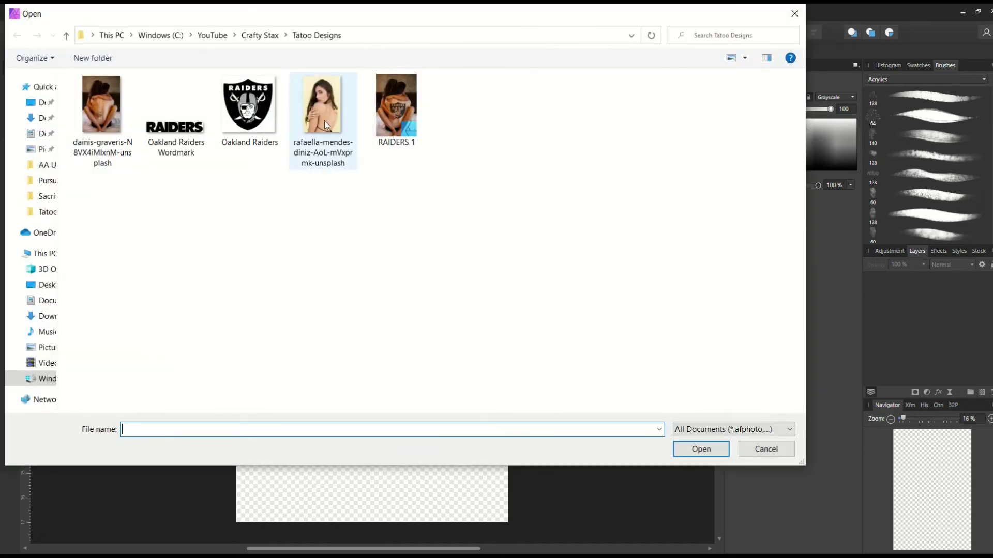
pyautogui.doubleClick(326, 125)
pyautogui.moveTo(237, 104); pyautogui.dragTo(526, 523)
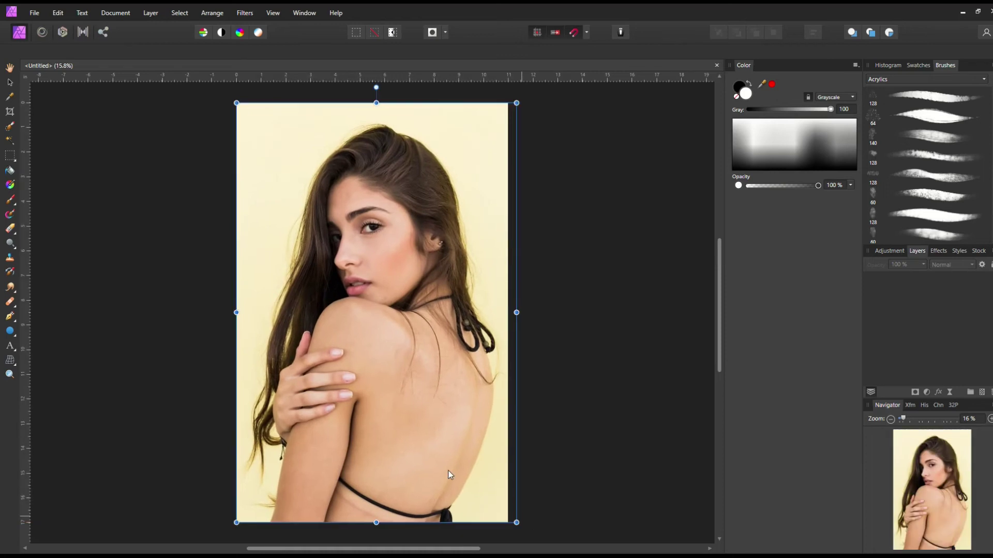
pyautogui.click(402, 383)
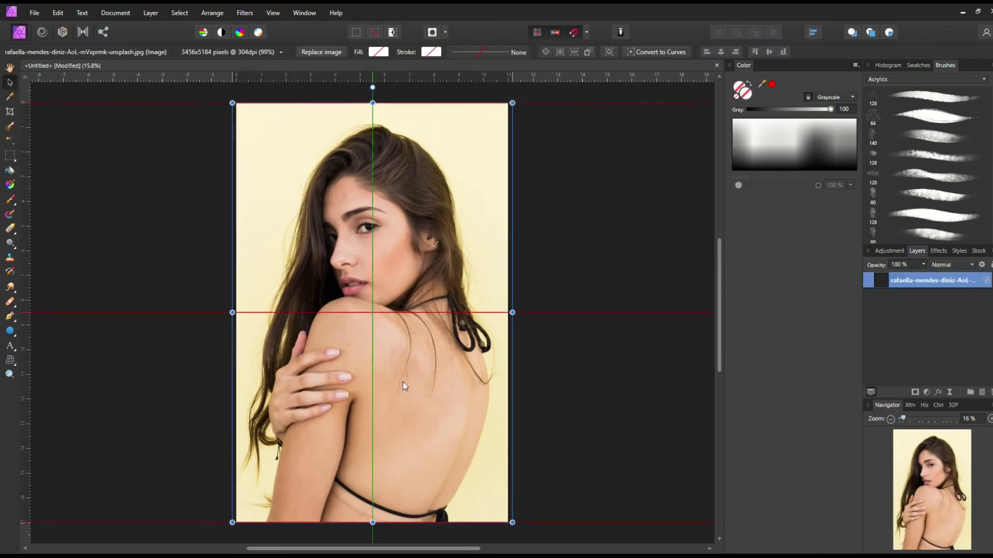
pyautogui.click(181, 385)
# Place the Oakland Raiders logo, enlarge it onto her back, and blend it with Multiply.
pyautogui.click(35, 13)
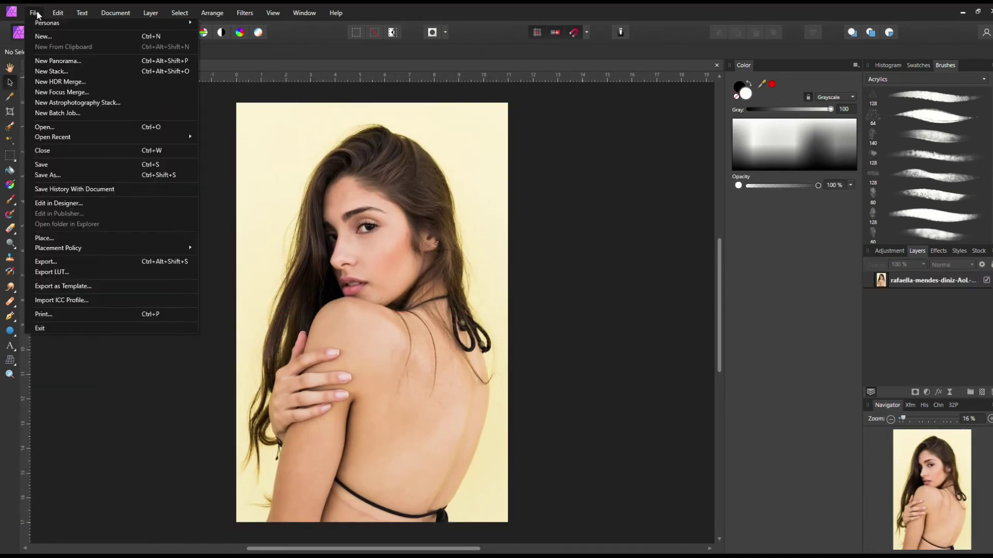
pyautogui.click(64, 238)
pyautogui.doubleClick(248, 106)
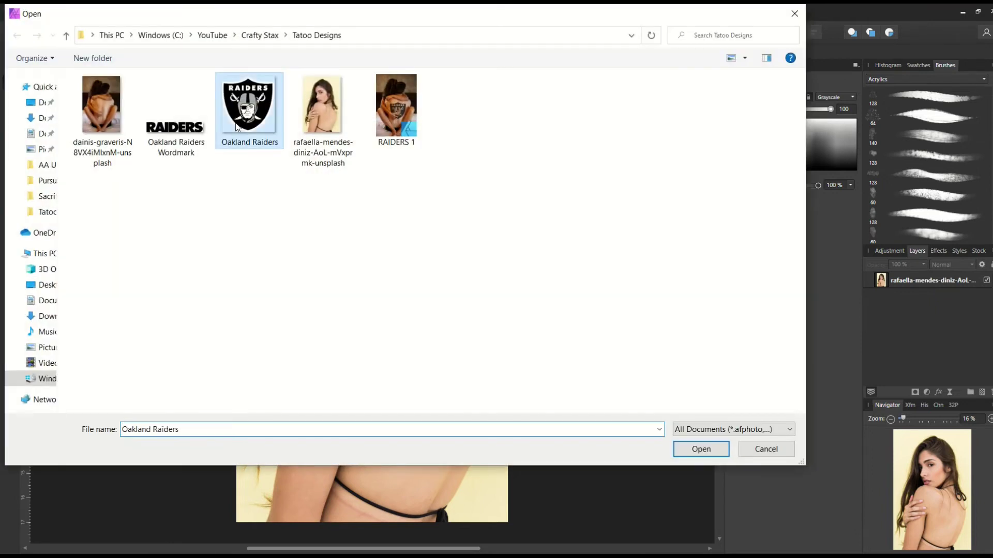
pyautogui.moveTo(374, 349); pyautogui.dragTo(535, 498)
pyautogui.moveTo(448, 434); pyautogui.dragTo(405, 409)
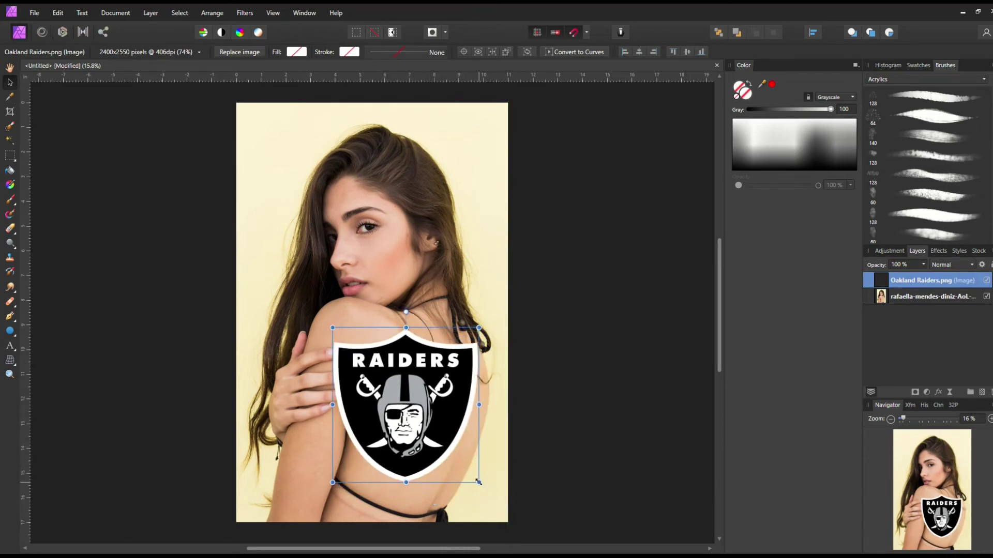
pyautogui.moveTo(479, 482); pyautogui.dragTo(508, 513)
pyautogui.moveTo(427, 450); pyautogui.dragTo(432, 449)
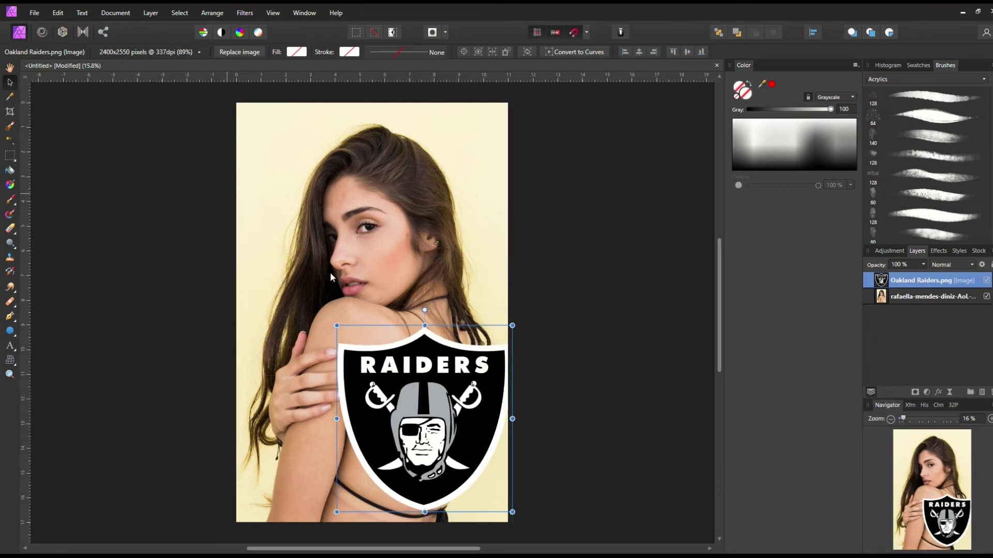
pyautogui.click(948, 266)
pyautogui.click(942, 304)
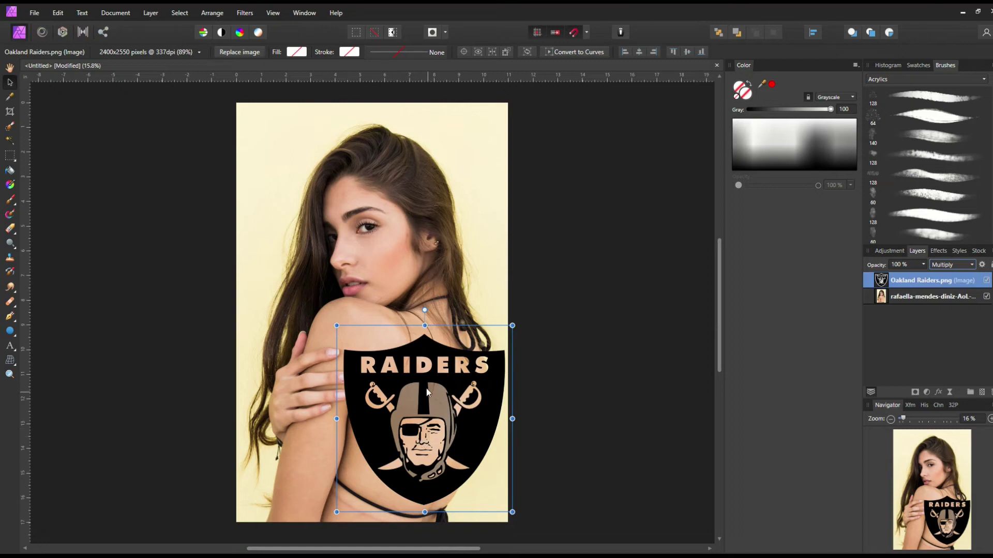
# Apply Filters > Distort > Shear to slant the logo with her back, then shift it right.
pyautogui.click(243, 13)
pyautogui.moveTo(258, 44)
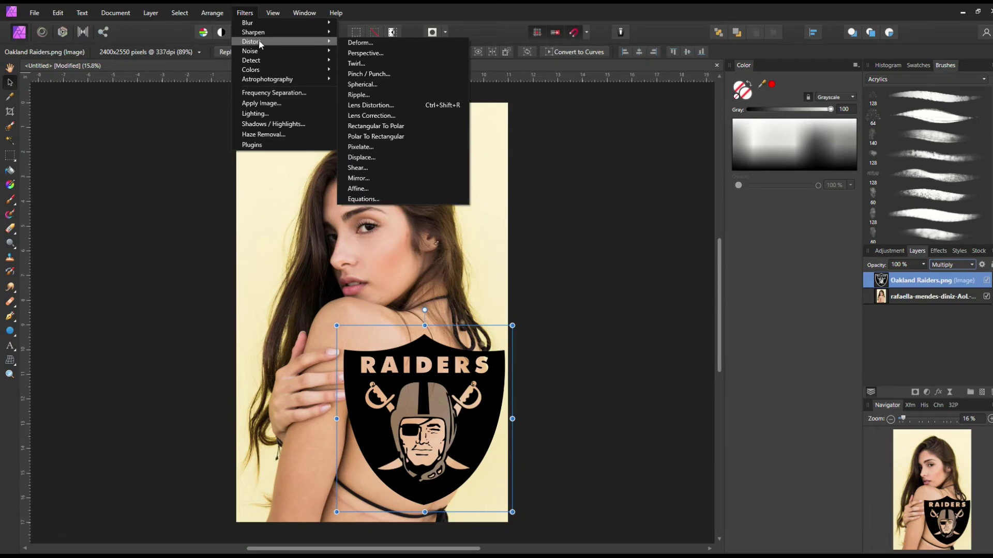
pyautogui.click(360, 173)
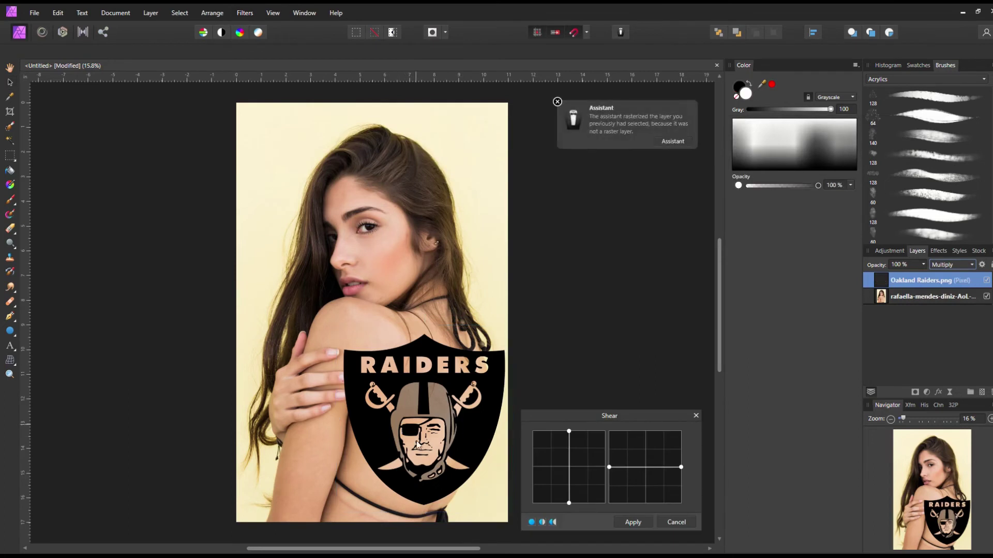
pyautogui.moveTo(569, 502)
pyautogui.mouseDown()
pyautogui.moveTo(598, 502)
pyautogui.moveTo(569, 503)
pyautogui.moveTo(587, 501)
pyautogui.mouseUp()
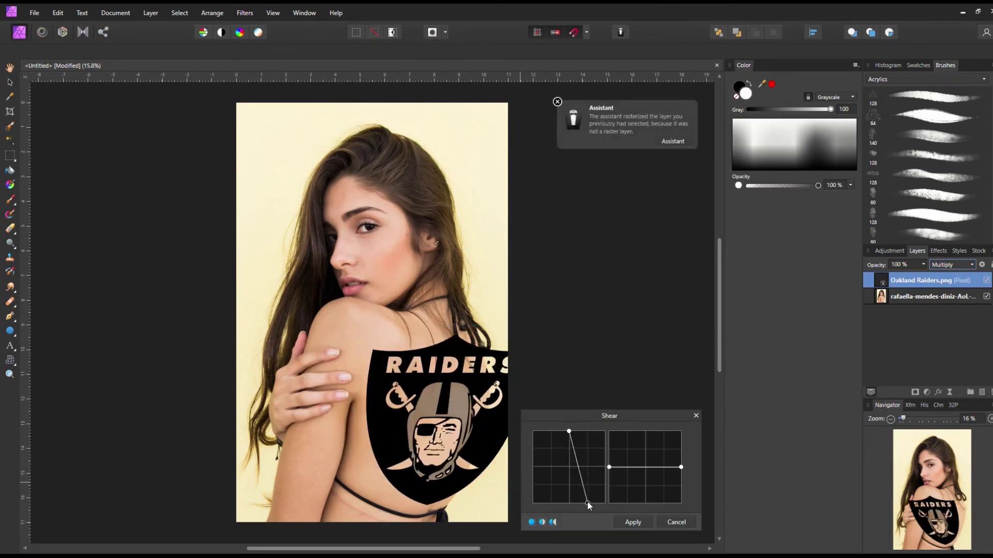
pyautogui.moveTo(596, 410); pyautogui.dragTo(586, 192)
pyautogui.moveTo(580, 281); pyautogui.dragTo(550, 280)
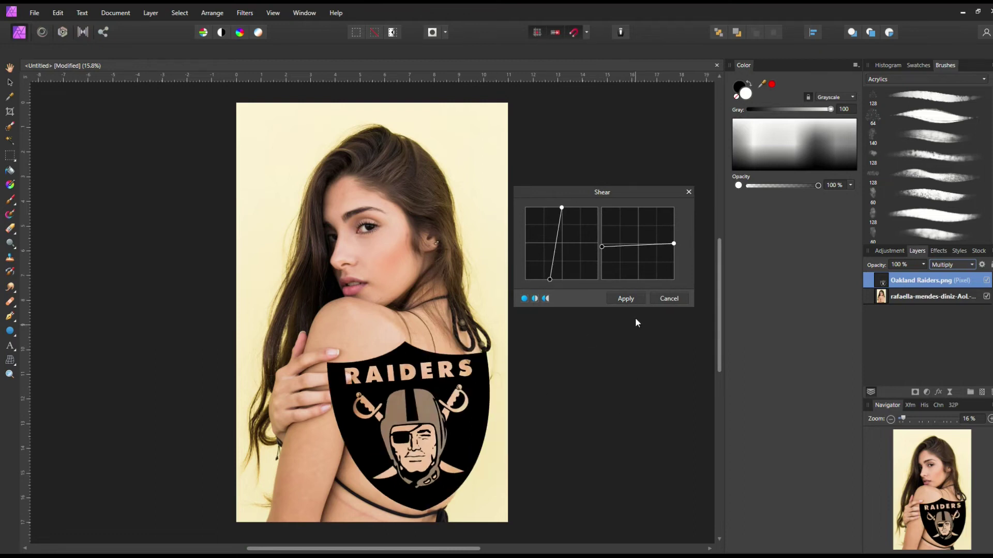
pyautogui.click(628, 300)
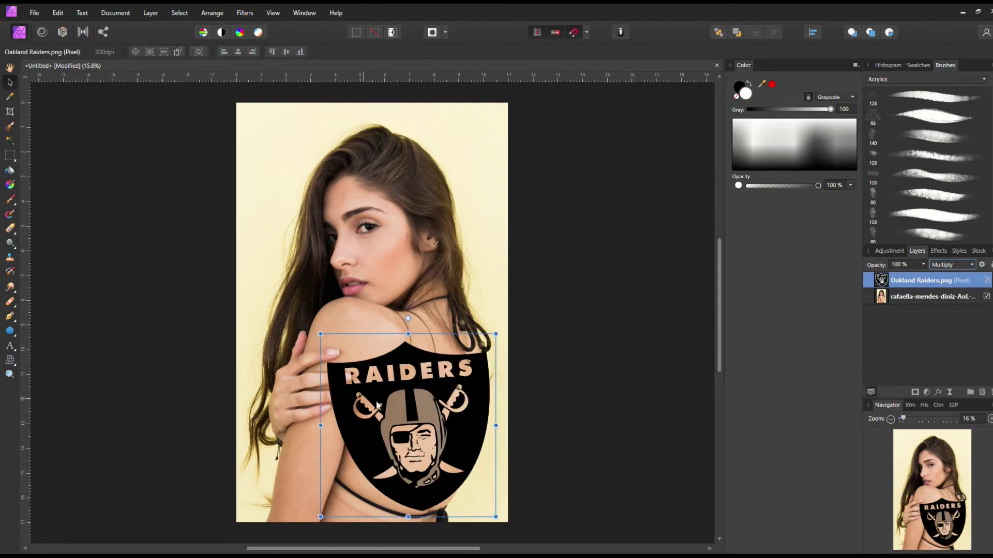
pyautogui.moveTo(380, 405); pyautogui.dragTo(393, 401)
pyautogui.moveTo(395, 400); pyautogui.dragTo(391, 413)
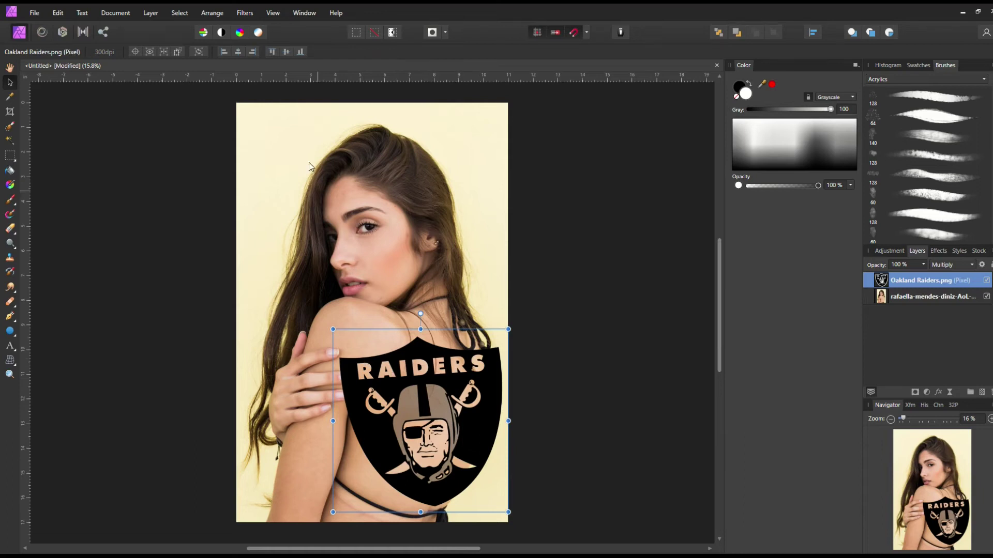
# Apply the Perspective distortion filter in Single plane, Destination mode with the grid shown.
pyautogui.click(245, 12)
pyautogui.moveTo(252, 55)
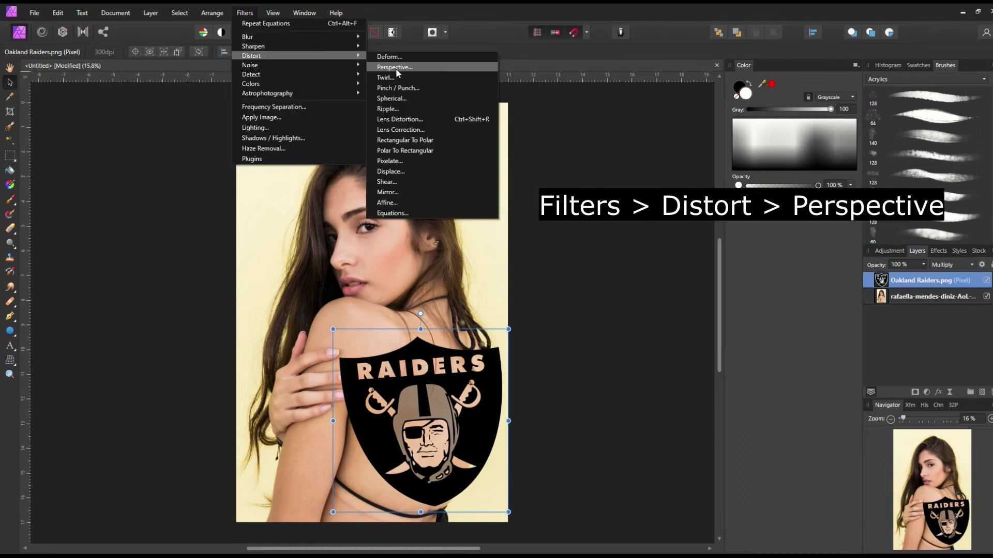
pyautogui.click(397, 71)
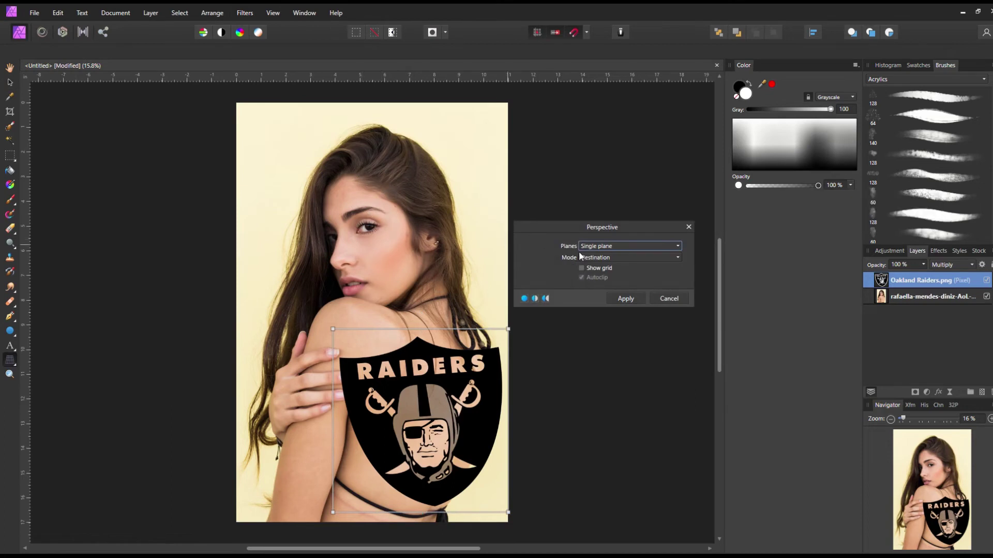
pyautogui.click(626, 246)
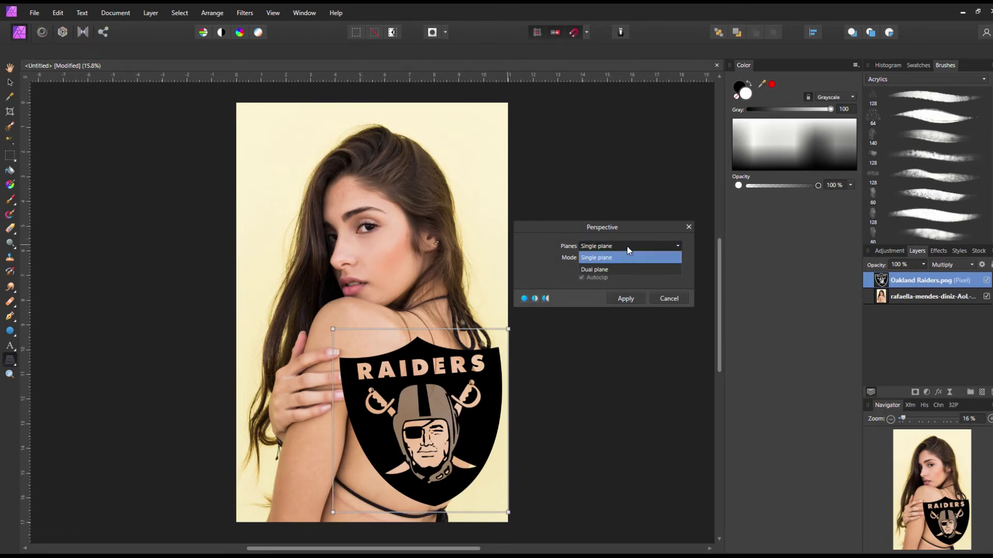
pyautogui.click(622, 260)
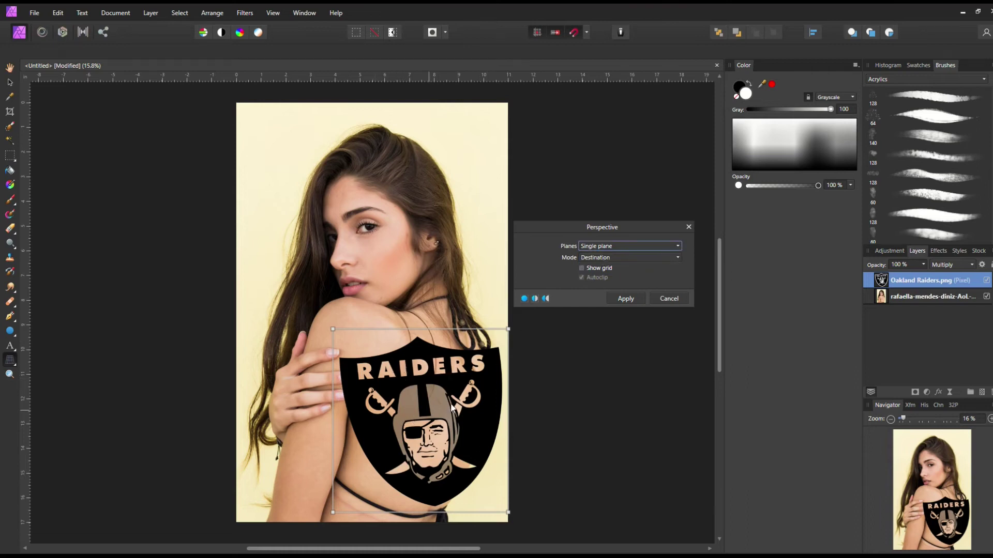
pyautogui.click(582, 259)
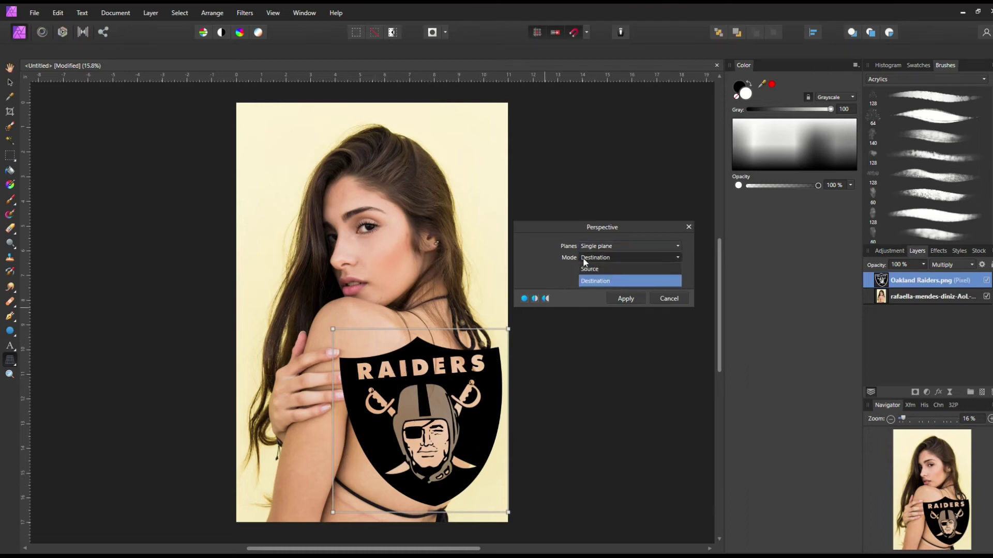
pyautogui.click(588, 282)
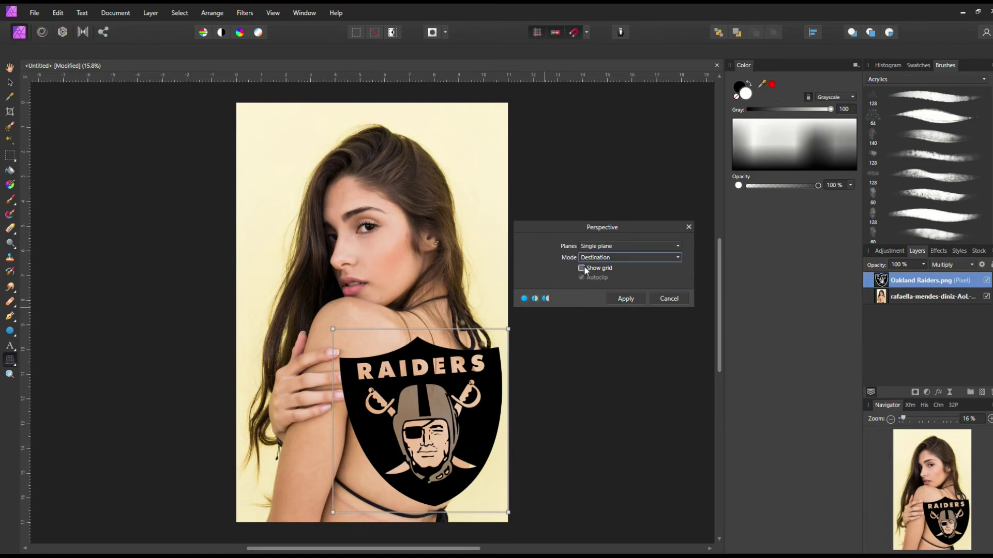
pyautogui.click(583, 269)
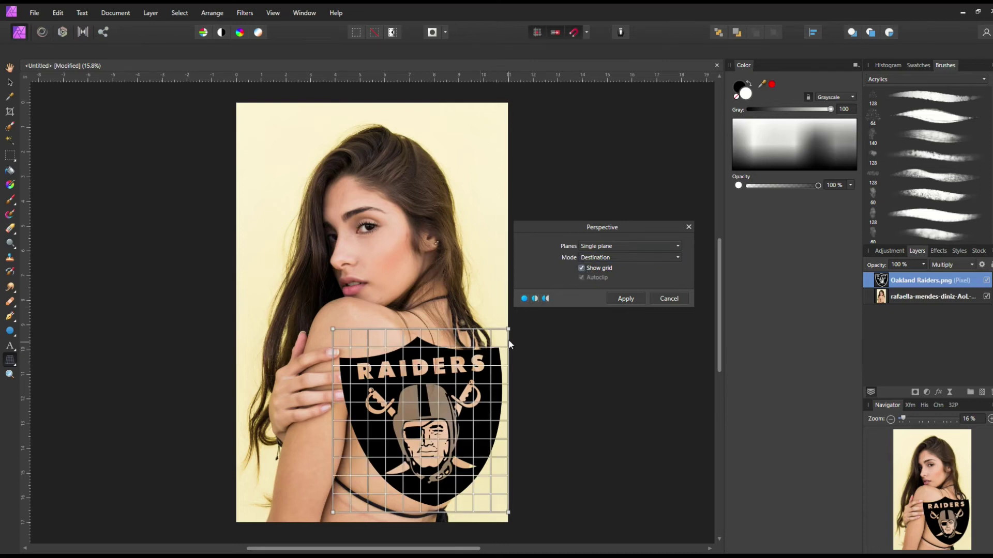
# Drag the logo's four corners so it narrows and tilts over her shoulder blade.
pyautogui.moveTo(508, 330); pyautogui.dragTo(476, 343)
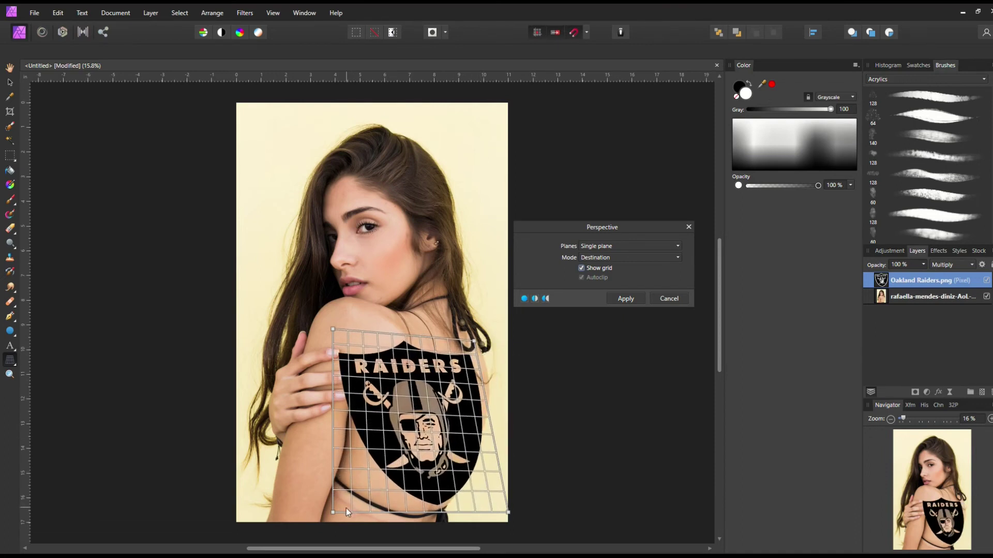
pyautogui.moveTo(333, 512); pyautogui.dragTo(361, 513)
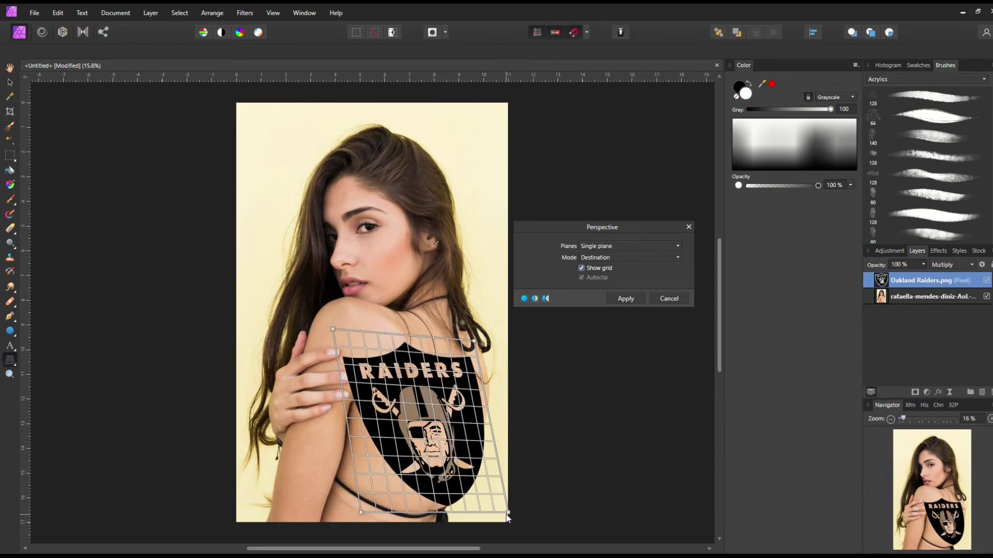
pyautogui.moveTo(507, 514); pyautogui.dragTo(474, 500)
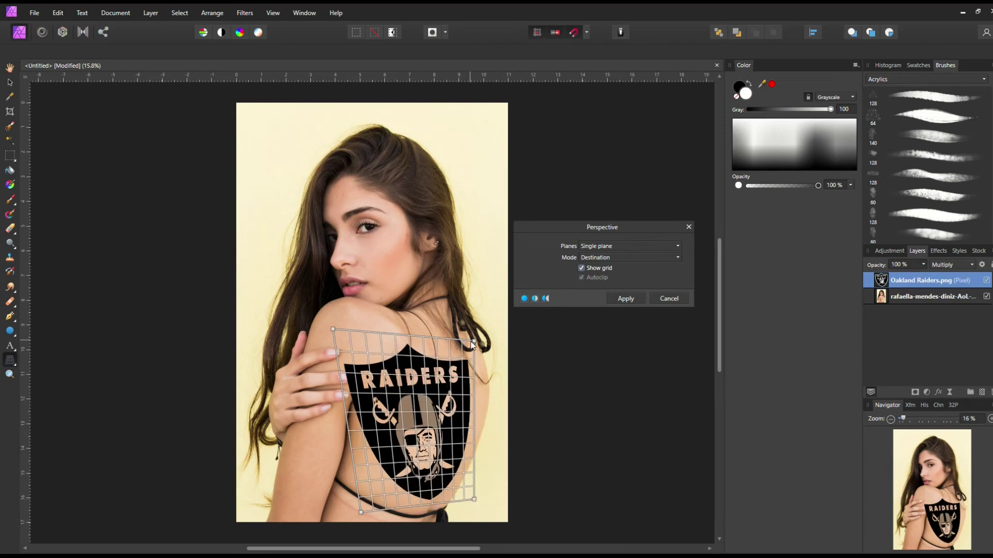
pyautogui.moveTo(473, 341)
pyautogui.mouseDown()
pyautogui.moveTo(495, 333)
pyautogui.moveTo(491, 342)
pyautogui.mouseUp()
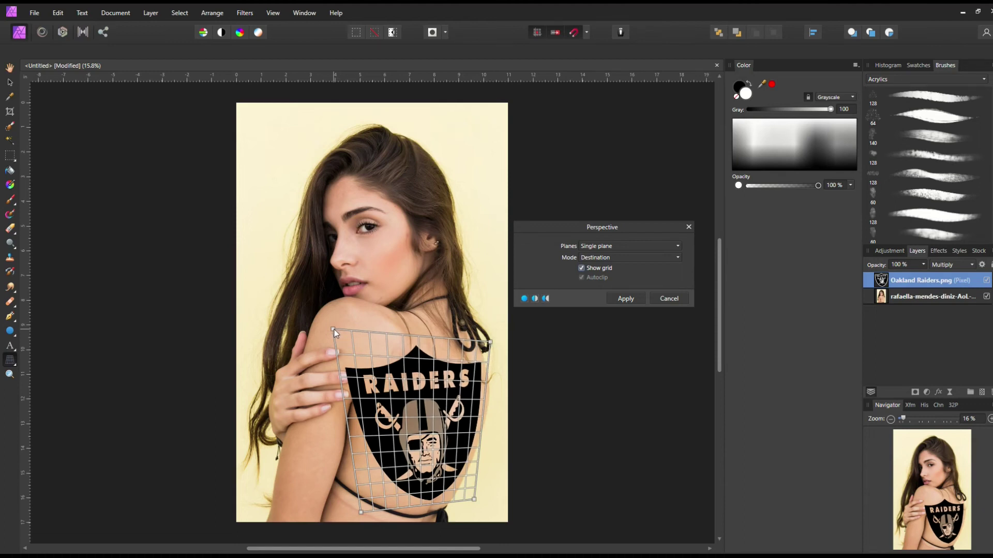
pyautogui.moveTo(334, 329); pyautogui.dragTo(356, 336)
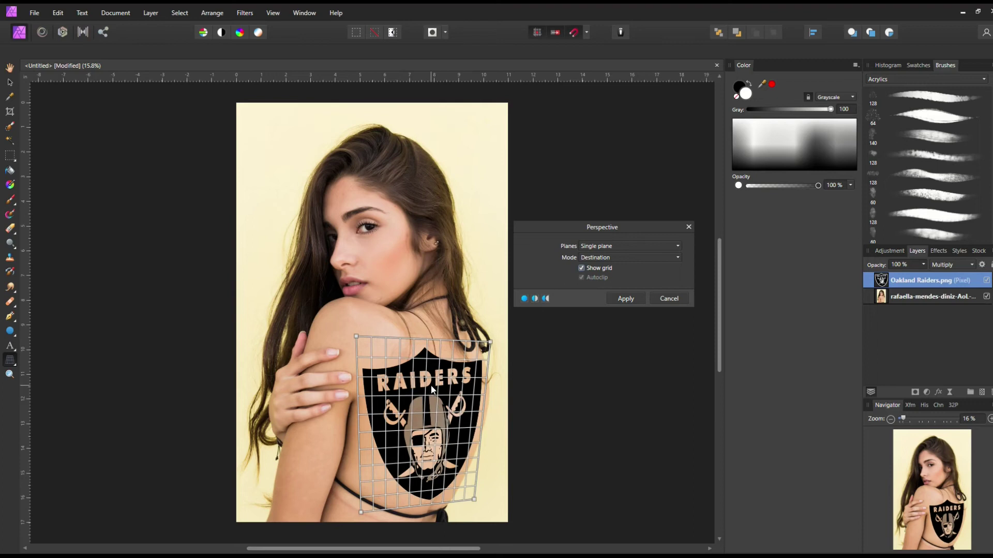
# Apply the perspective warp, nudge the logo slightly right, and fade it to 29% opacity.
pyautogui.click(615, 301)
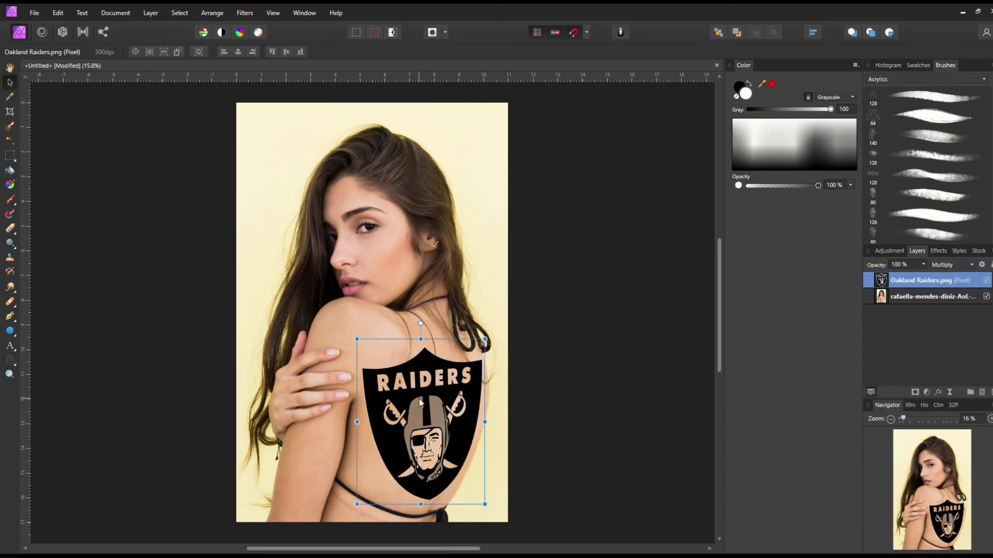
pyautogui.moveTo(428, 400); pyautogui.dragTo(432, 402)
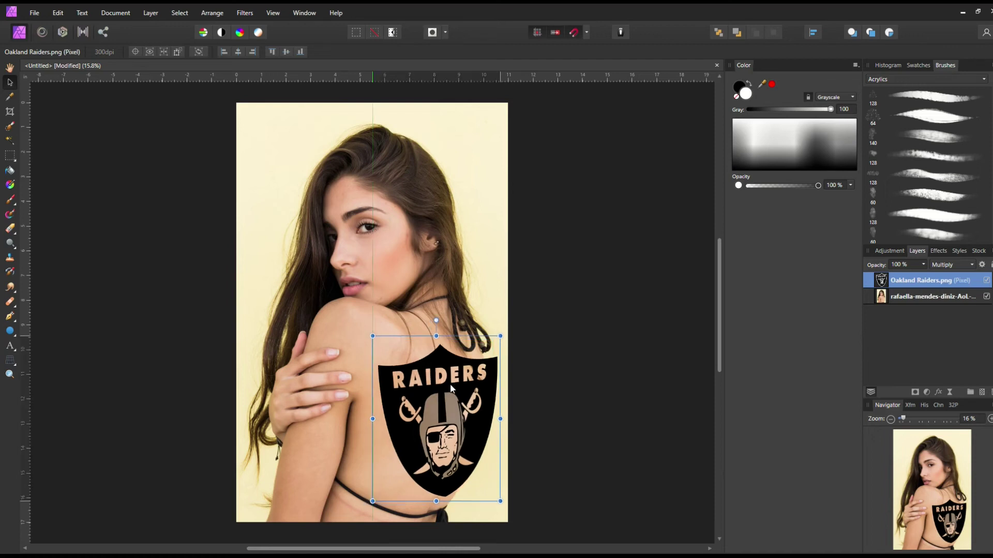
pyautogui.press('3')
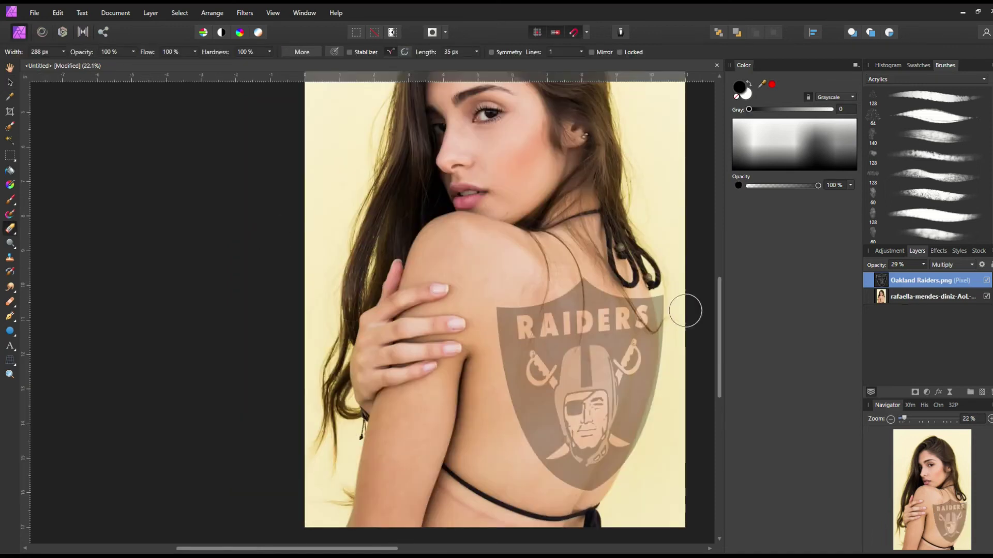
pyautogui.moveTo(685, 310); pyautogui.dragTo(620, 334)
pyautogui.scroll(5, 621, 333)
pyautogui.click(457, 465)
pyautogui.hotkey('ctrl', 'z')
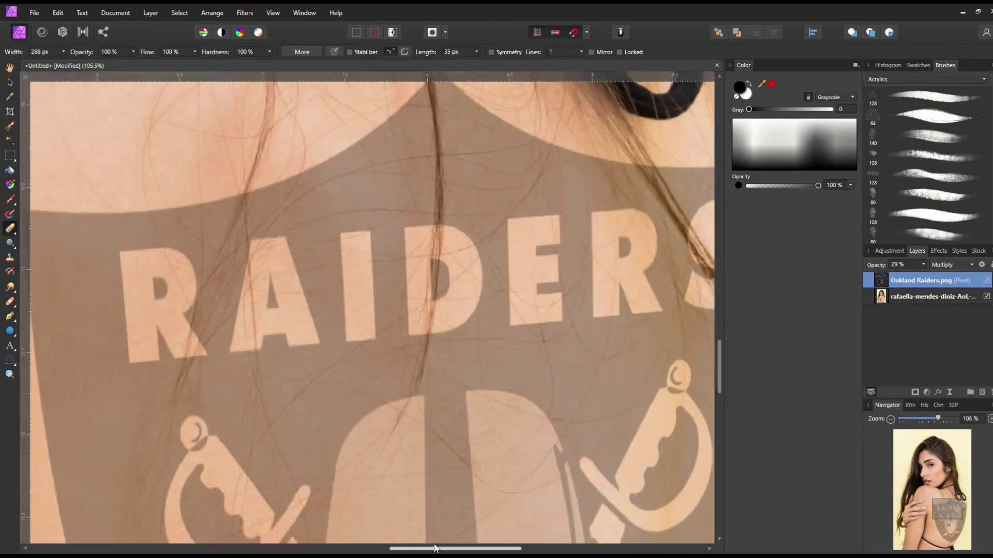
pyautogui.moveTo(436, 551); pyautogui.dragTo(581, 550)
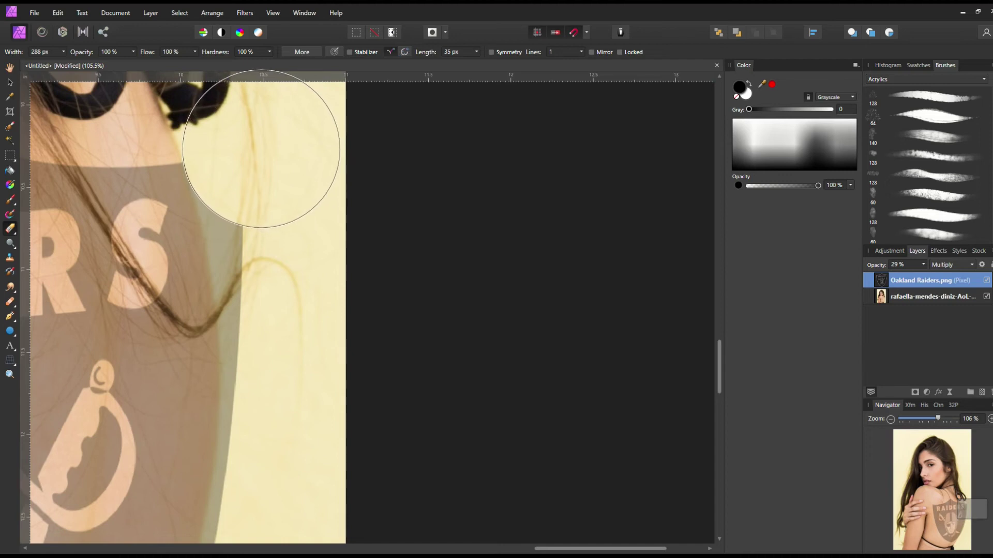
pyautogui.hotkey('ctrl', 'z')
pyautogui.moveTo(261, 149)
pyautogui.mouseDown()
pyautogui.moveTo(275, 205)
pyautogui.moveTo(290, 221)
pyautogui.moveTo(293, 297)
pyautogui.moveTo(312, 345)
pyautogui.moveTo(277, 207)
pyautogui.moveTo(250, 156)
pyautogui.moveTo(328, 388)
pyautogui.mouseUp()
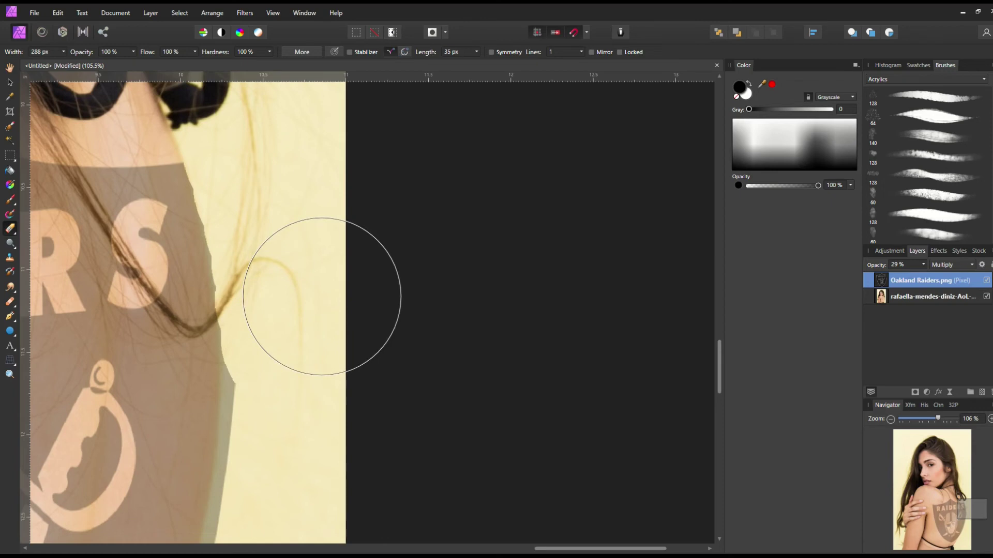
pyautogui.hotkey('ctrl', 'z')
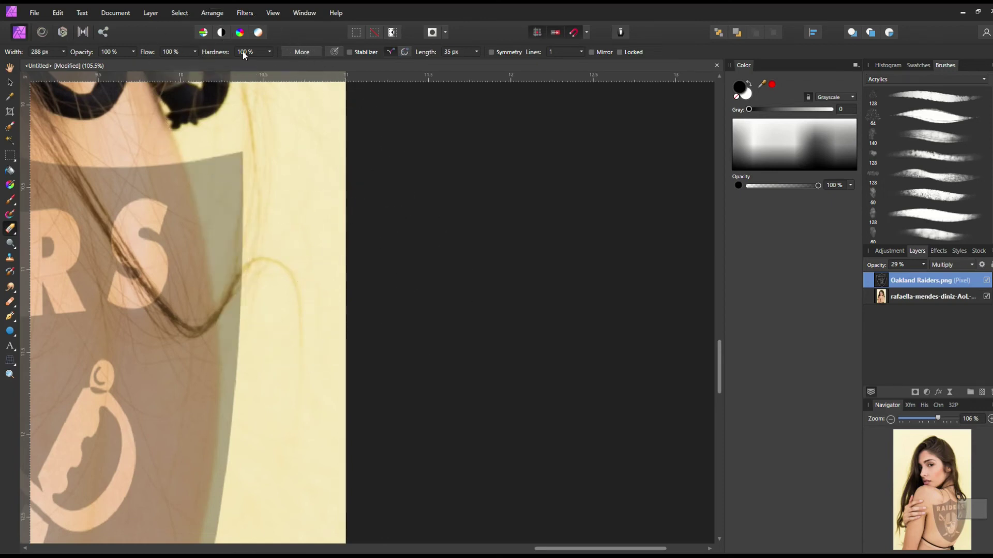
# Set eraser hardness to 0% and soften the logo's top-right edge near the hair and arm.
pyautogui.click(268, 50)
pyautogui.moveTo(277, 156)
pyautogui.mouseDown()
pyautogui.moveTo(223, 154)
pyautogui.moveTo(228, 147)
pyautogui.moveTo(260, 288)
pyautogui.moveTo(258, 321)
pyautogui.moveTo(249, 228)
pyautogui.moveTo(218, 136)
pyautogui.moveTo(262, 266)
pyautogui.mouseUp()
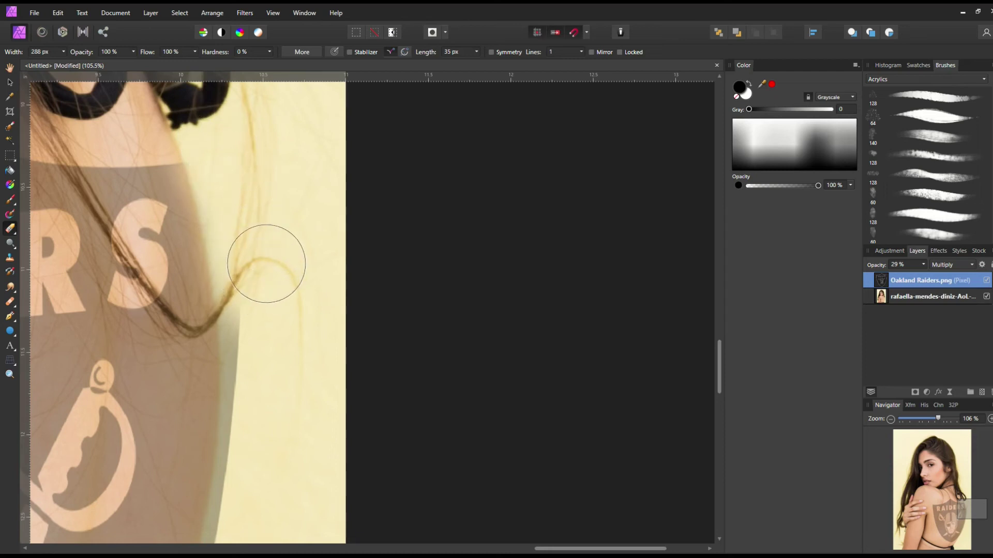
pyautogui.scroll(-2, 264, 238)
pyautogui.moveTo(265, 210)
pyautogui.mouseDown()
pyautogui.moveTo(254, 161)
pyautogui.moveTo(256, 344)
pyautogui.moveTo(264, 178)
pyautogui.mouseUp()
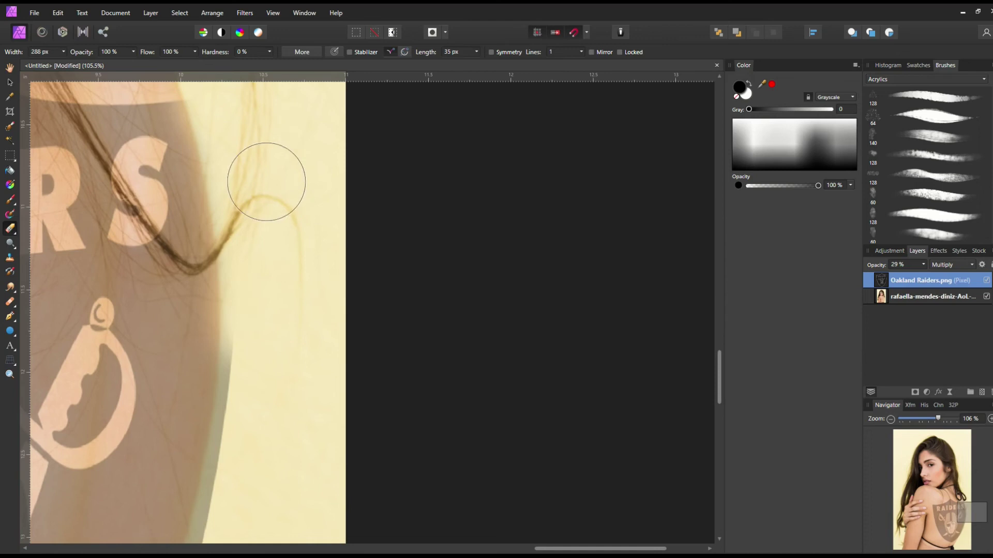
pyautogui.scroll(-5, 297, 184)
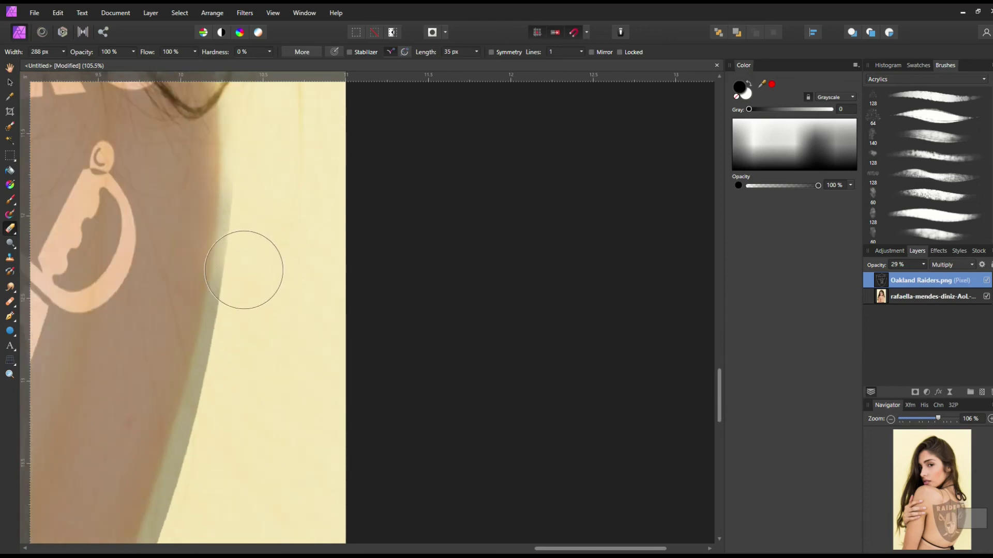
pyautogui.scroll(-4, 276, 207)
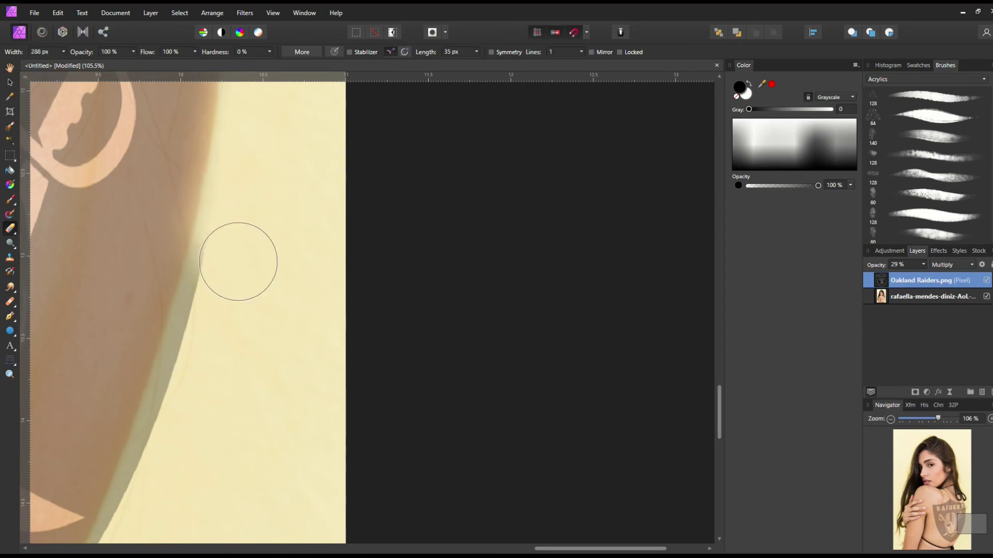
pyautogui.scroll(-2, 235, 248)
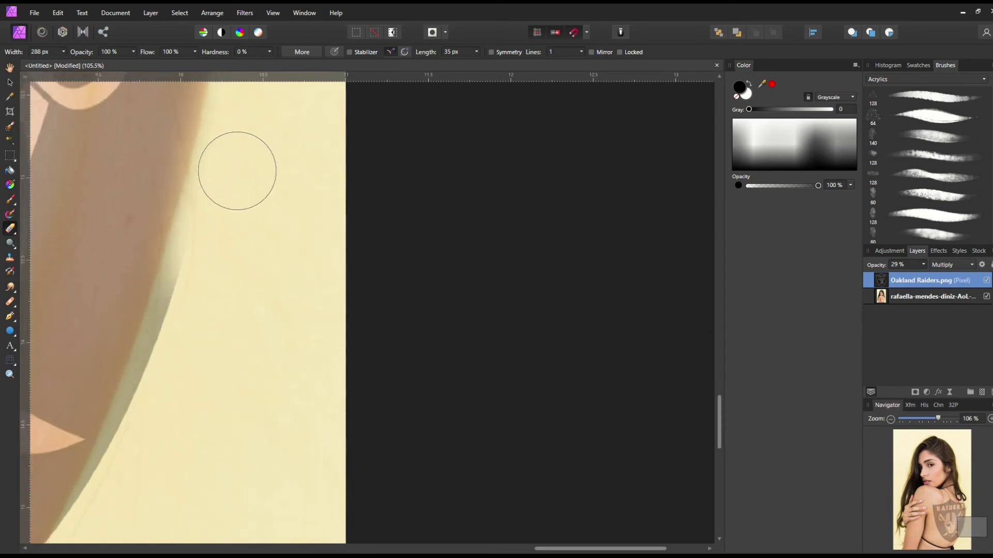
pyautogui.scroll(-2, 219, 235)
pyautogui.moveTo(209, 185)
pyautogui.mouseDown()
pyautogui.moveTo(167, 288)
pyautogui.moveTo(202, 199)
pyautogui.mouseUp()
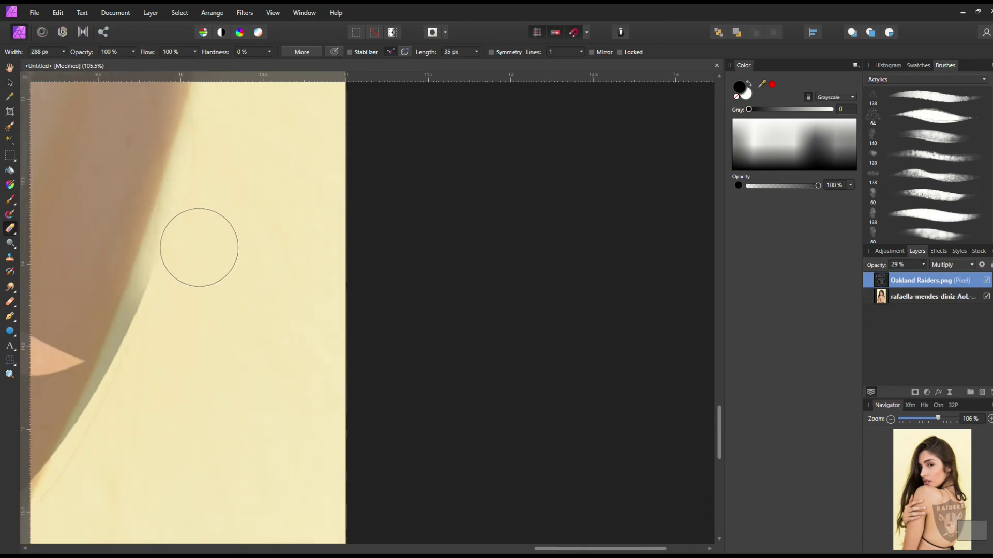
# Fade the logo's lower-right edge softly into the skin of her back.
pyautogui.scroll(-5, 163, 254)
pyautogui.scroll(-1, 165, 254)
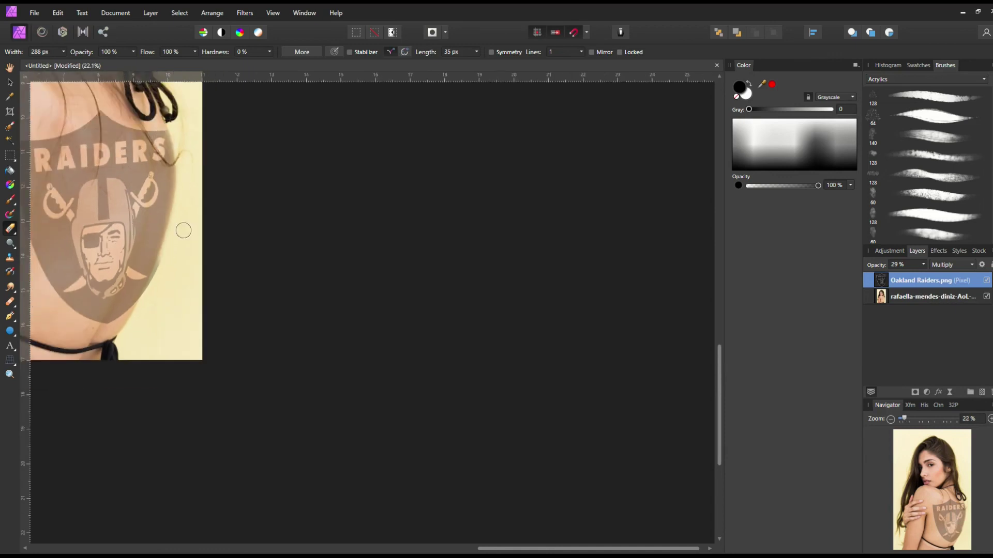
pyautogui.scroll(6, 177, 260)
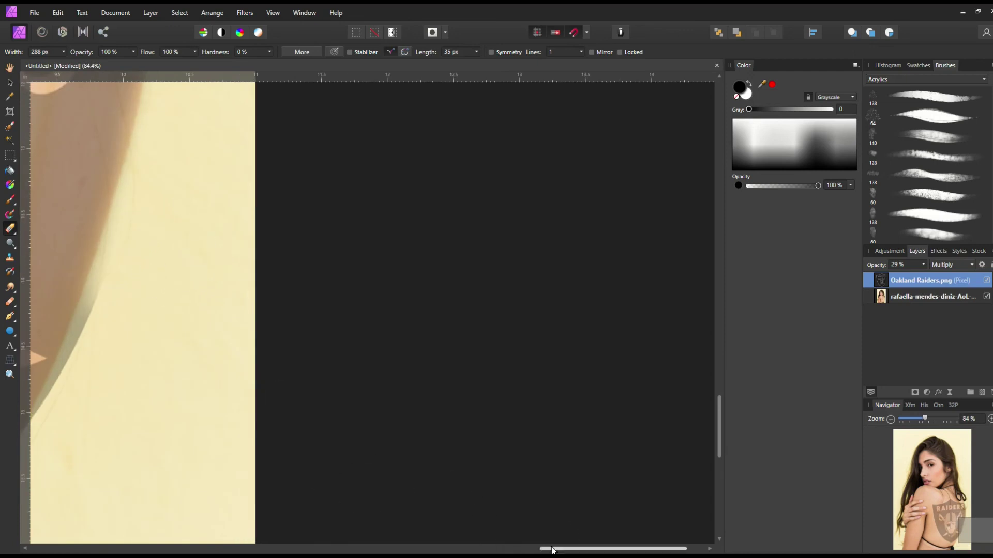
pyautogui.hscroll(-5, 548, 538)
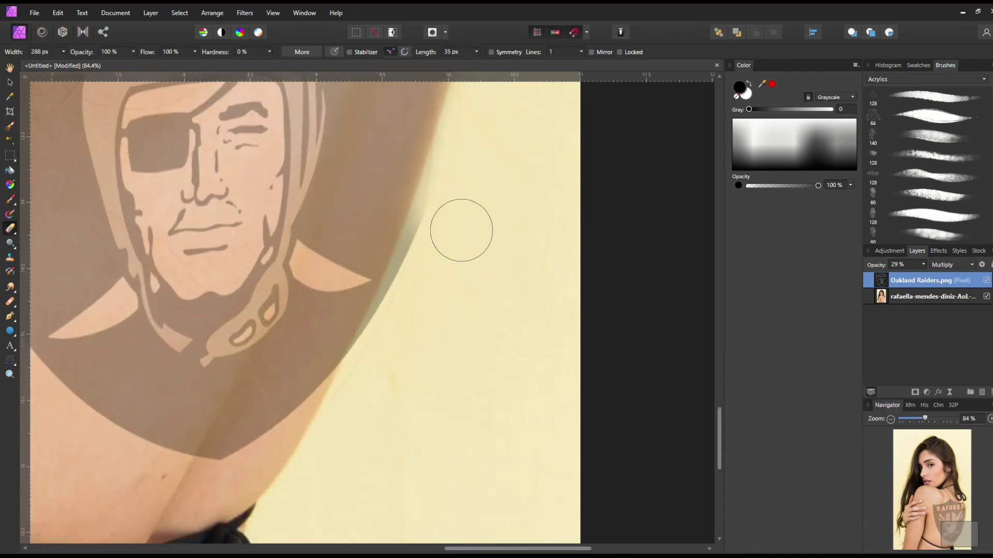
pyautogui.moveTo(415, 273)
pyautogui.mouseDown()
pyautogui.moveTo(389, 317)
pyautogui.moveTo(388, 346)
pyautogui.mouseUp()
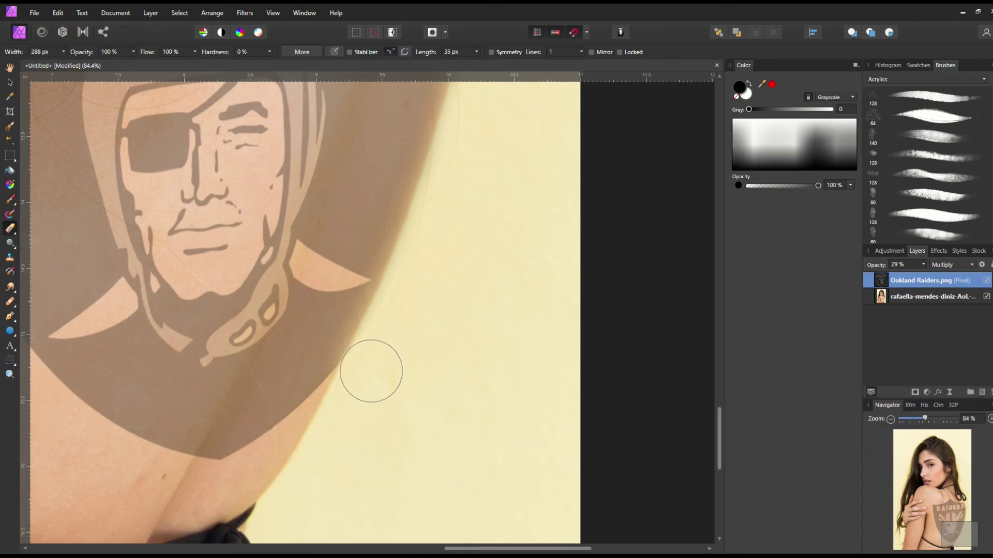
pyautogui.scroll(10, 441, 359)
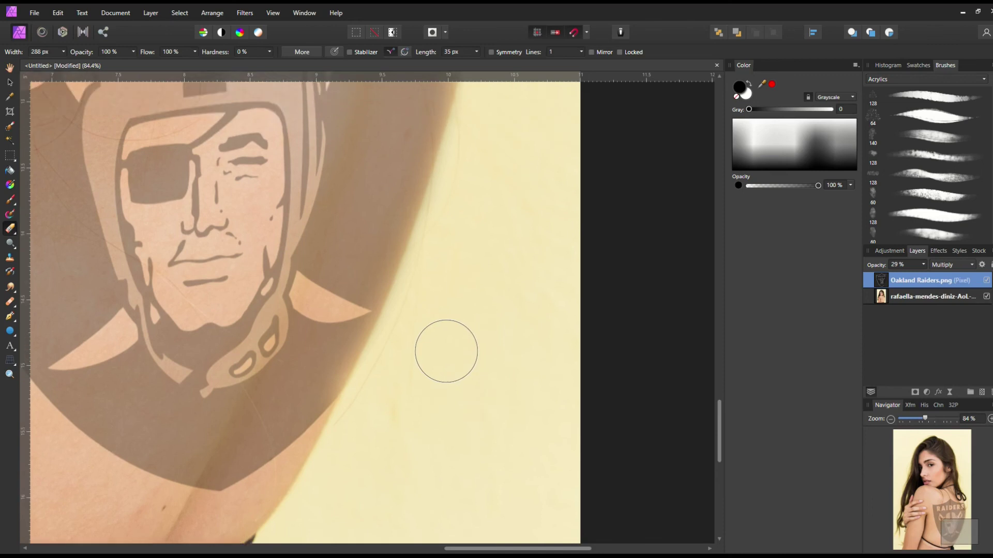
pyautogui.scroll(2, 468, 331)
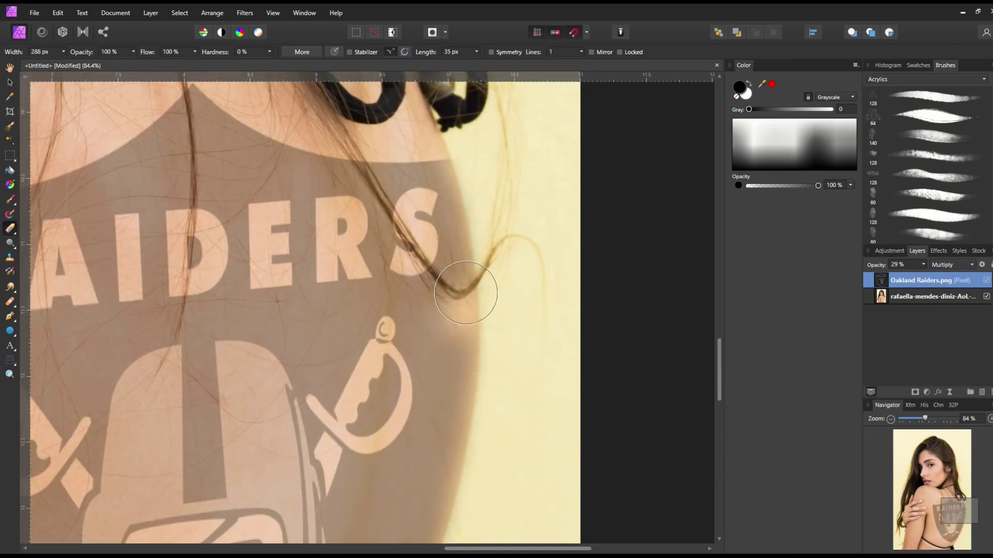
pyautogui.scroll(-8, 496, 288)
pyautogui.scroll(-10, 486, 298)
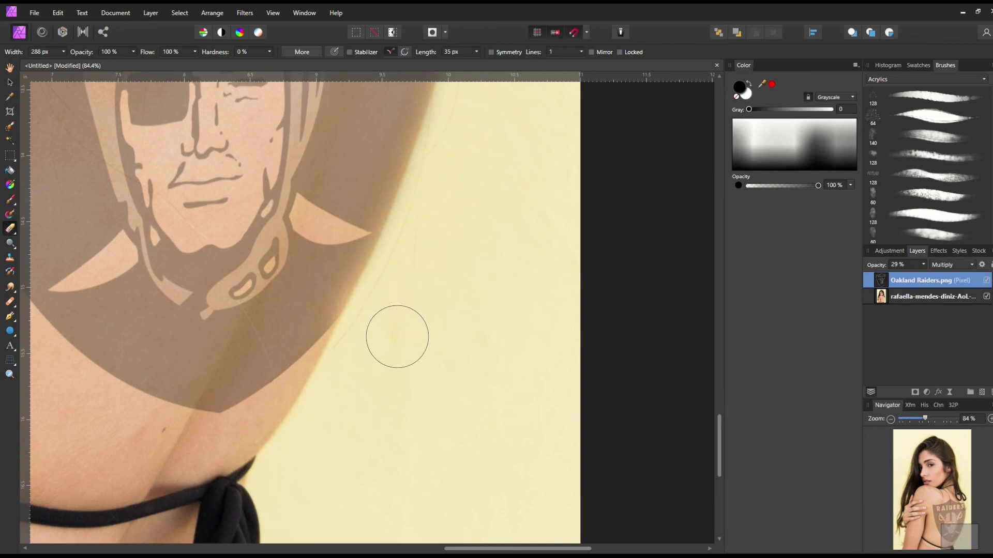
pyautogui.scroll(-8, 437, 297)
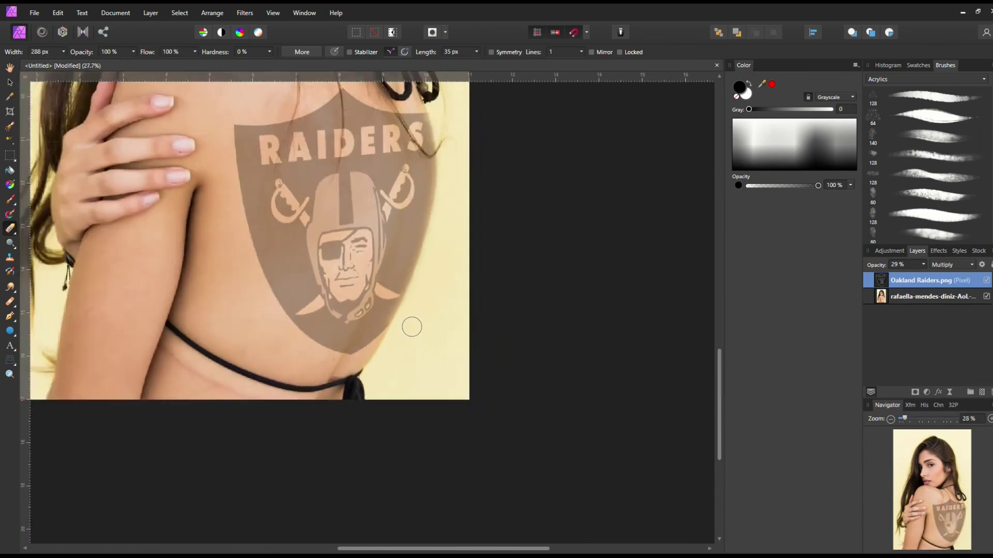
pyautogui.scroll(-1, 415, 315)
pyautogui.scroll(6, 408, 310)
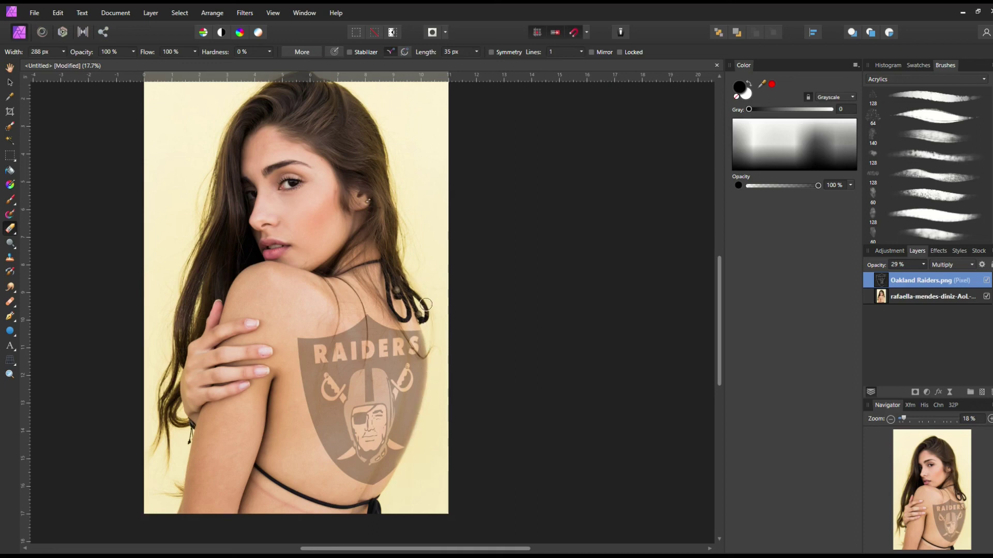
pyautogui.scroll(1, 460, 309)
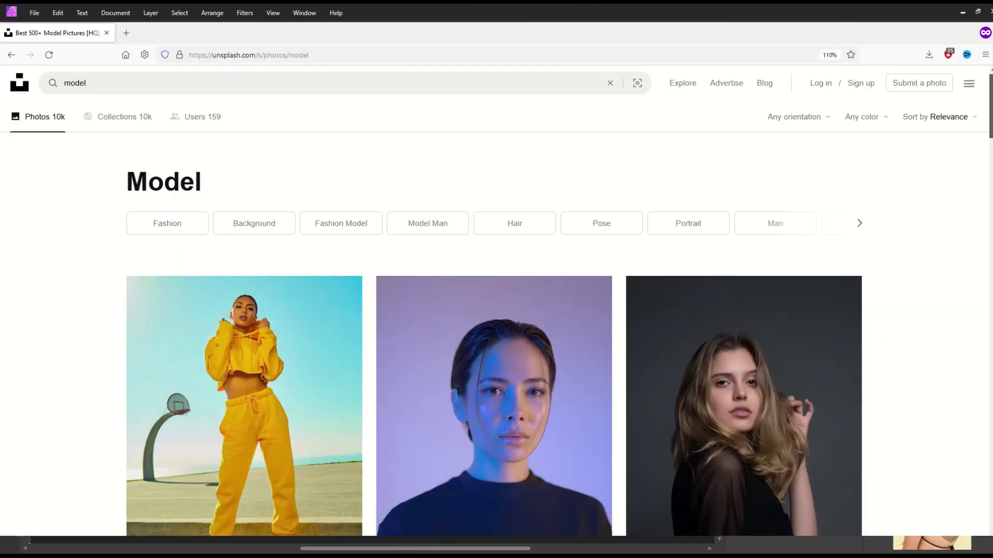
pyautogui.scroll(-5, 497, 331)
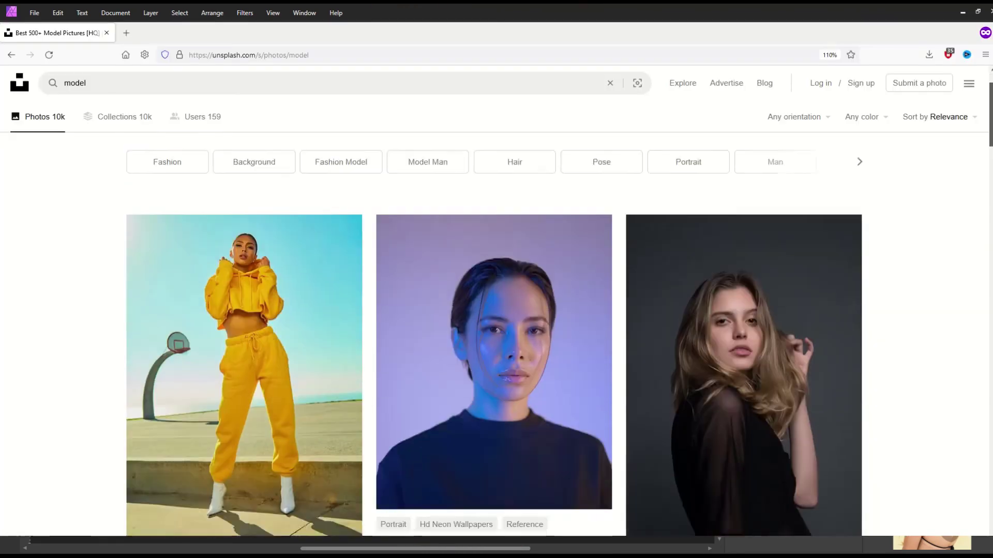
pyautogui.scroll(-12, 496, 331)
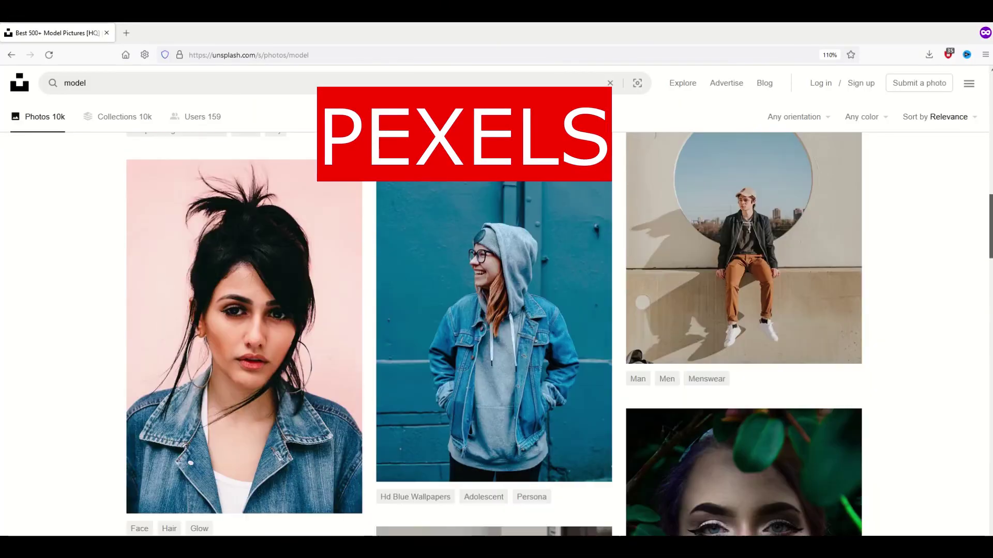
pyautogui.scroll(-10, 497, 331)
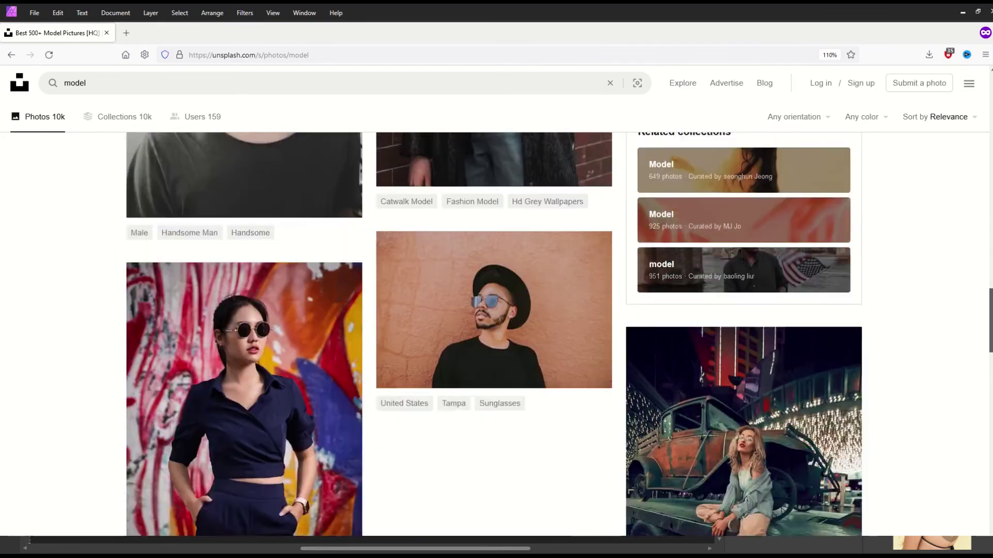